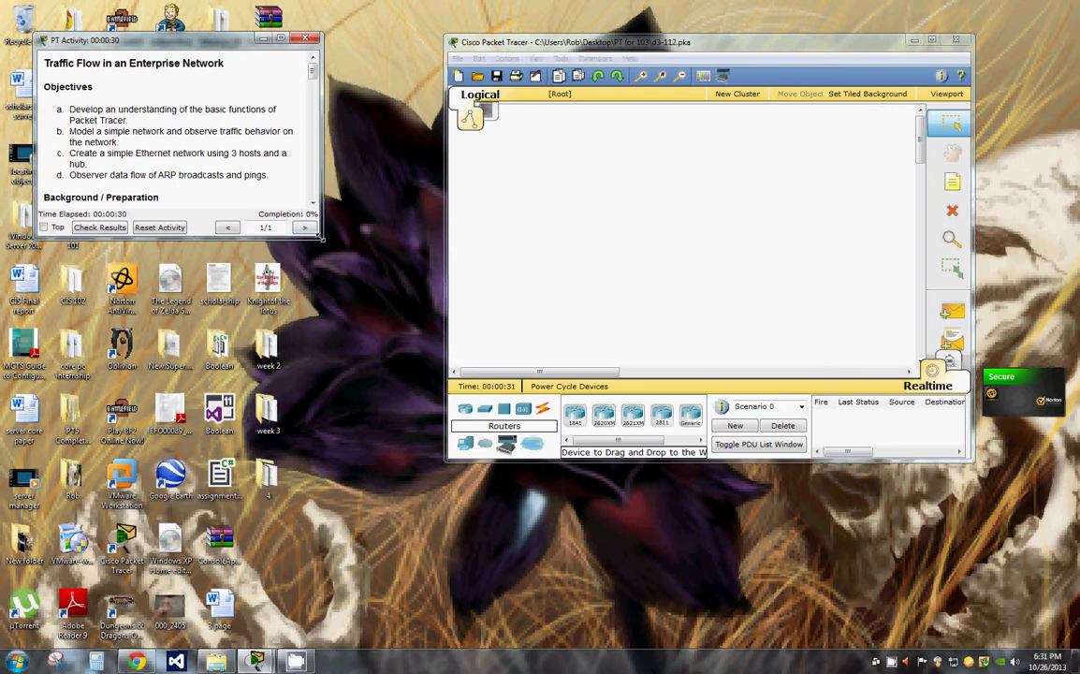
- Resize the PT Activity window so all build steps and the address table are visible
{"action": "left_click_drag", "start_coordinate": [321, 237], "coordinate": [396, 608]}
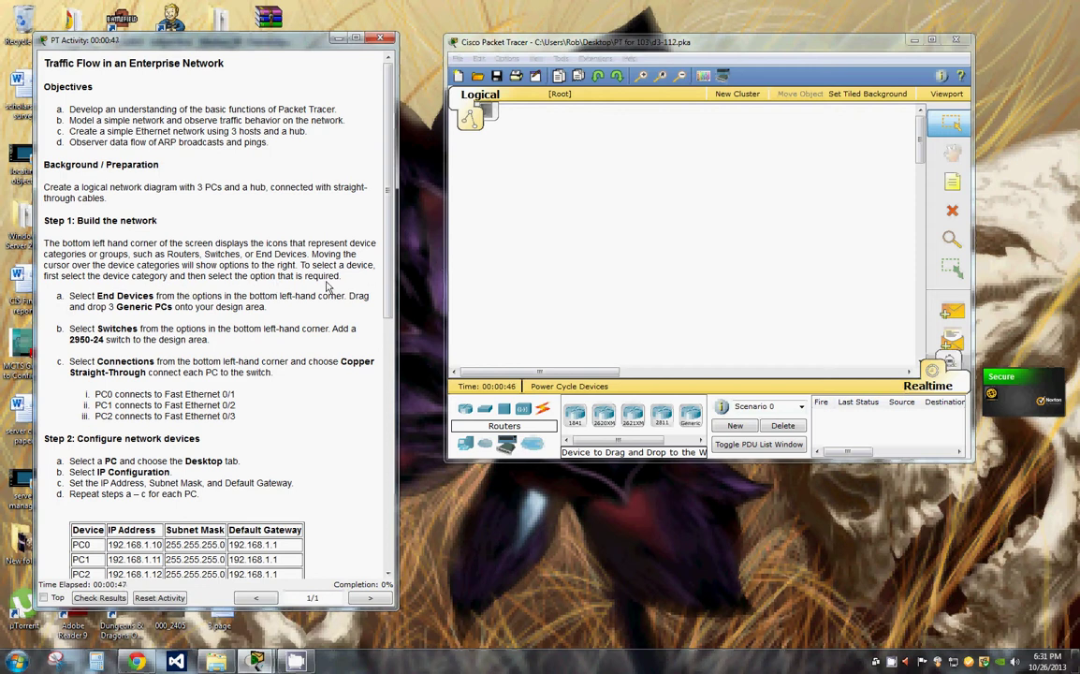
- Place three generic PCs (PC0, PC1, PC2) in a column on the workspace
{"action": "left_click", "coordinate": [465, 443]}
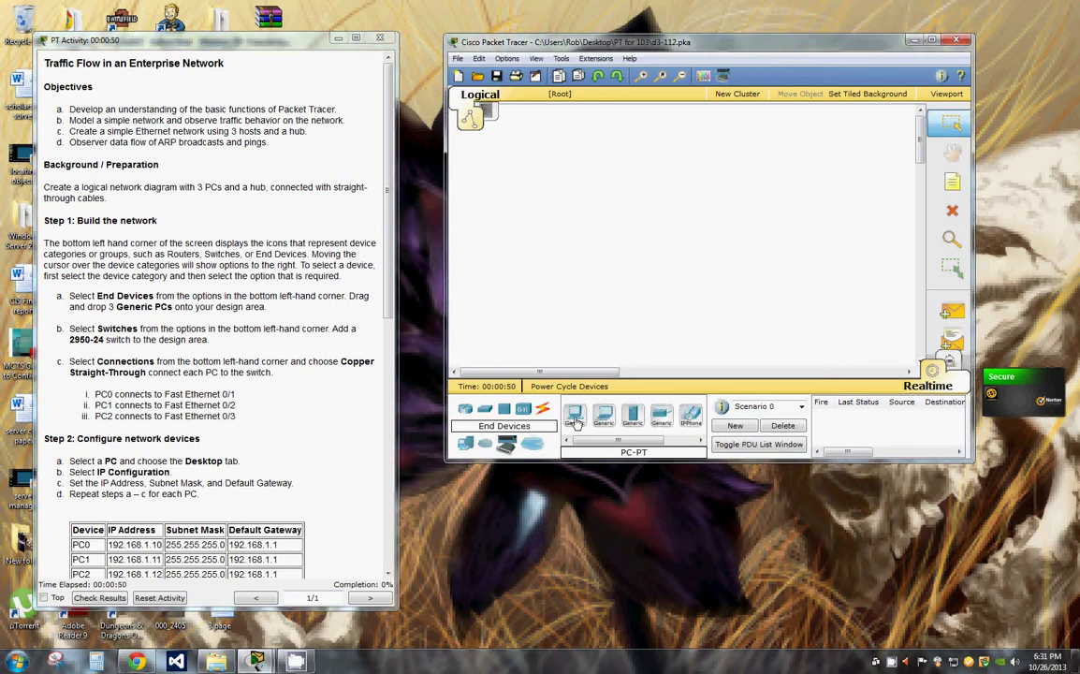
{"action": "left_click_drag", "start_coordinate": [575, 419], "coordinate": [544, 321]}
{"action": "left_click", "coordinate": [524, 190]}
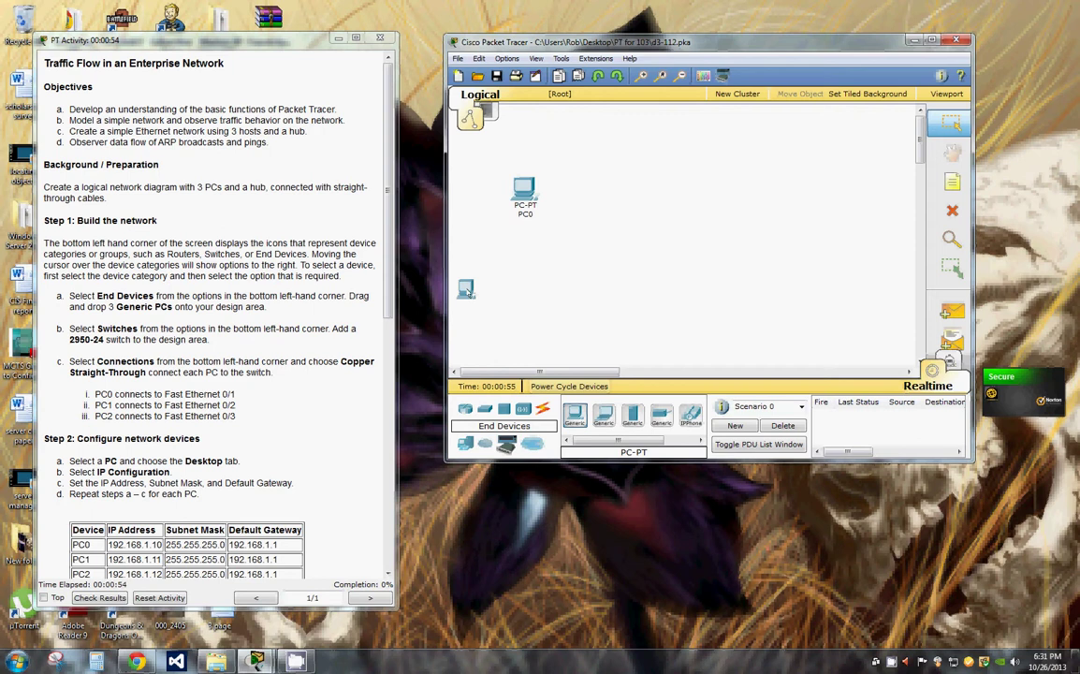
{"action": "left_click", "coordinate": [541, 253]}
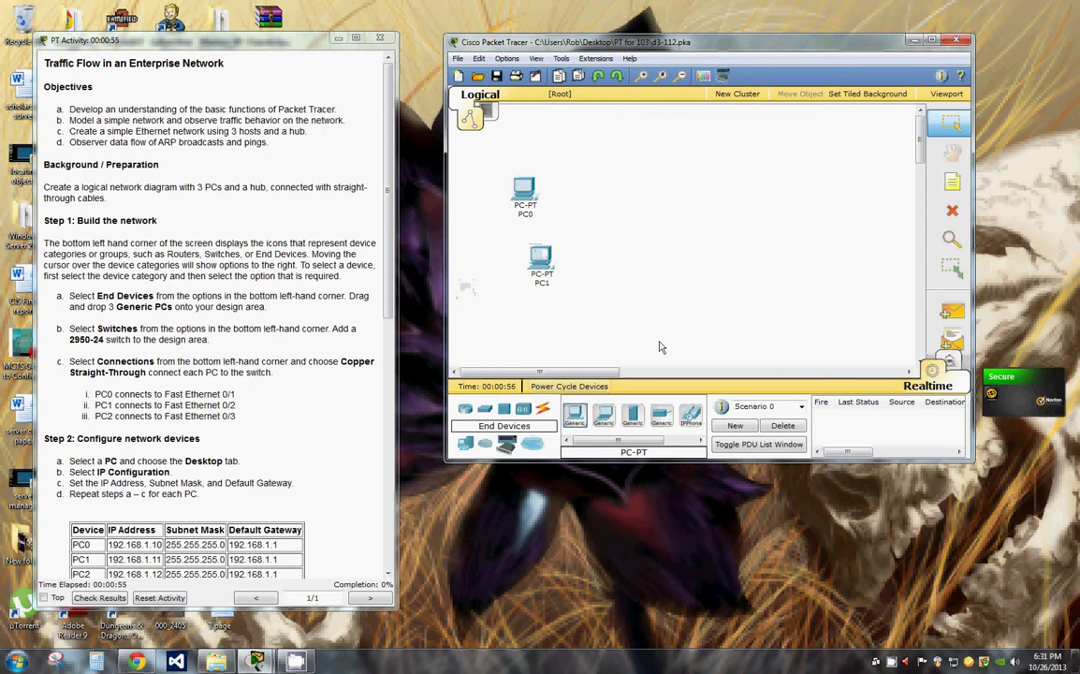
{"action": "left_click", "coordinate": [528, 325]}
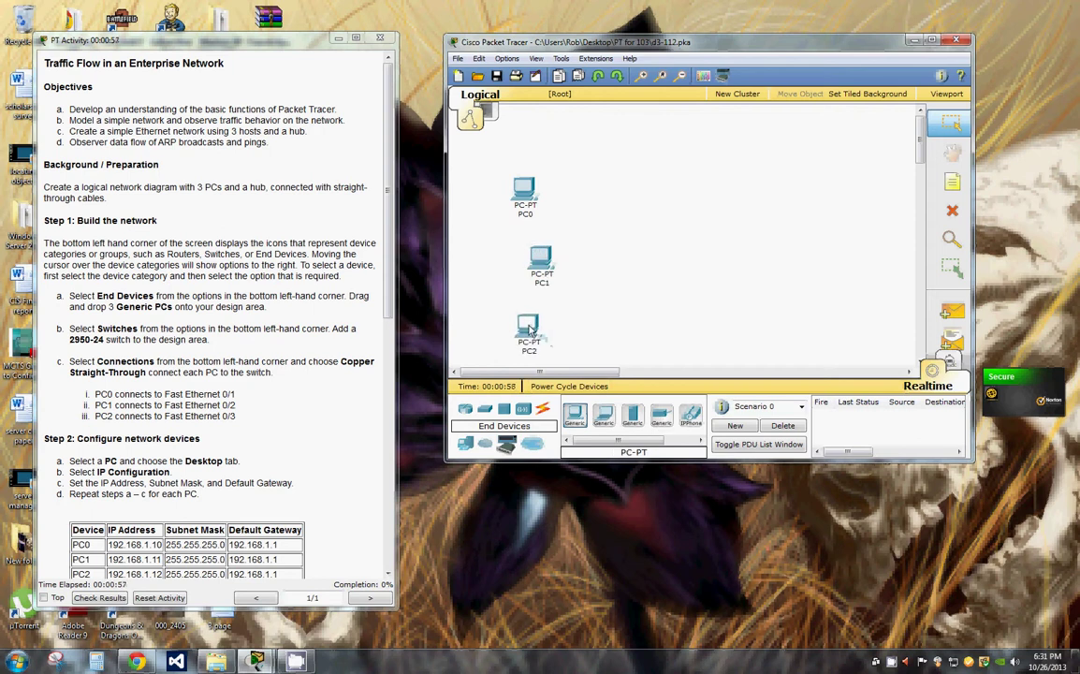
- Place a 2950-24 switch, Switch0, beside PC1
{"action": "left_click", "coordinate": [492, 414]}
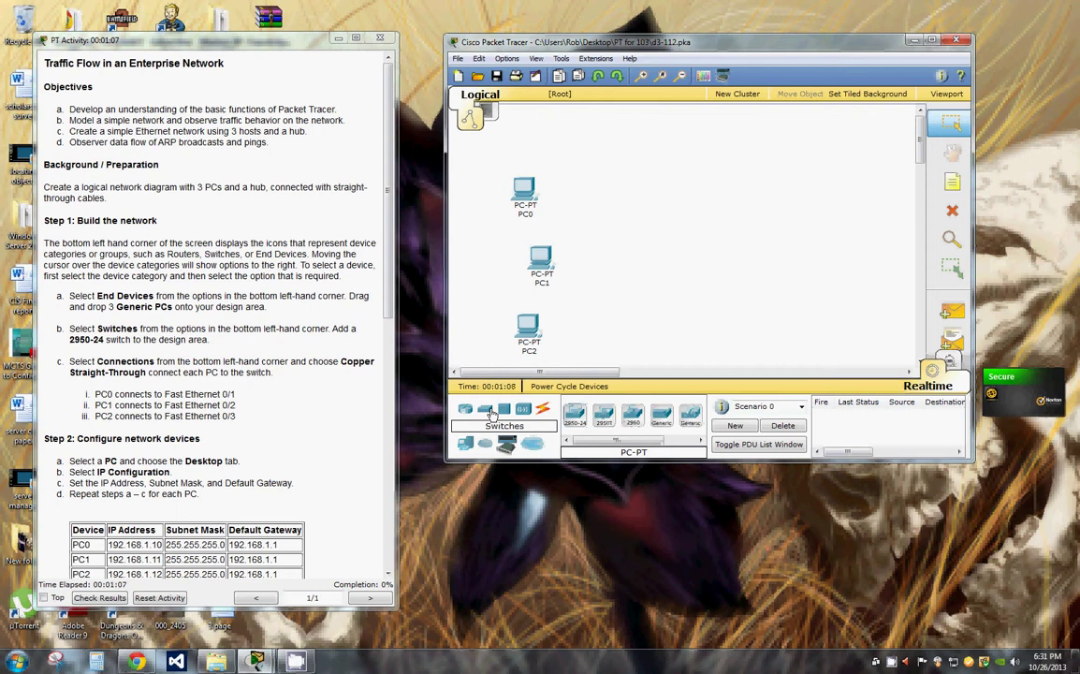
{"action": "left_click", "coordinate": [579, 419]}
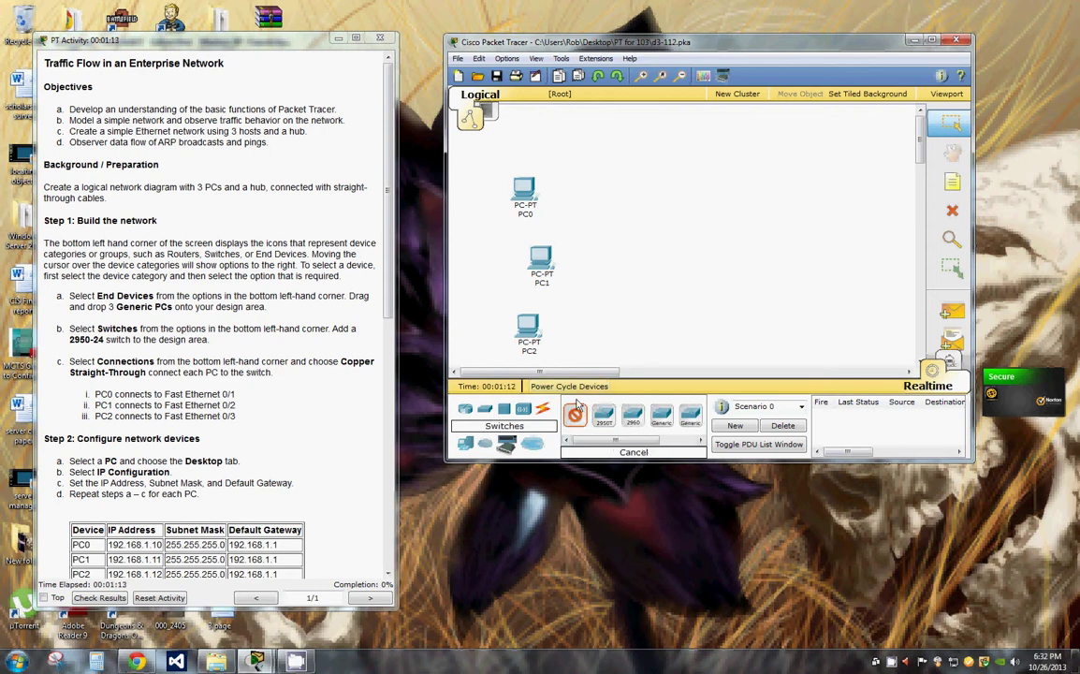
{"action": "left_click", "coordinate": [619, 253]}
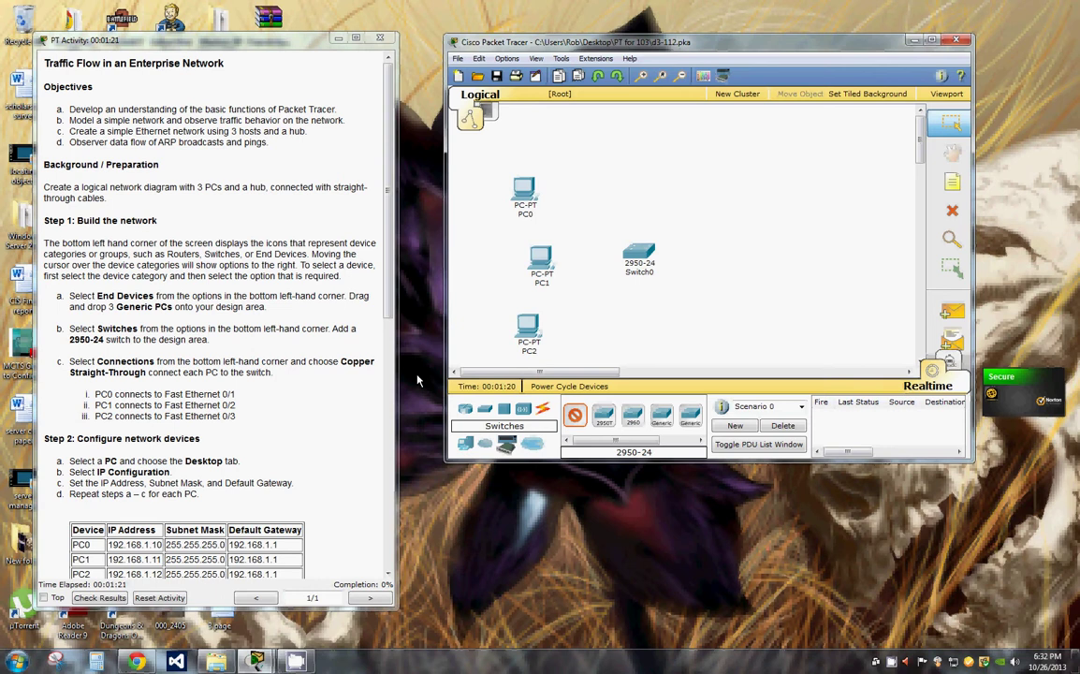
- Link PC0 to Switch0 FastEthernet0/1 with a copper straight-through cable
{"action": "left_click", "coordinate": [542, 409]}
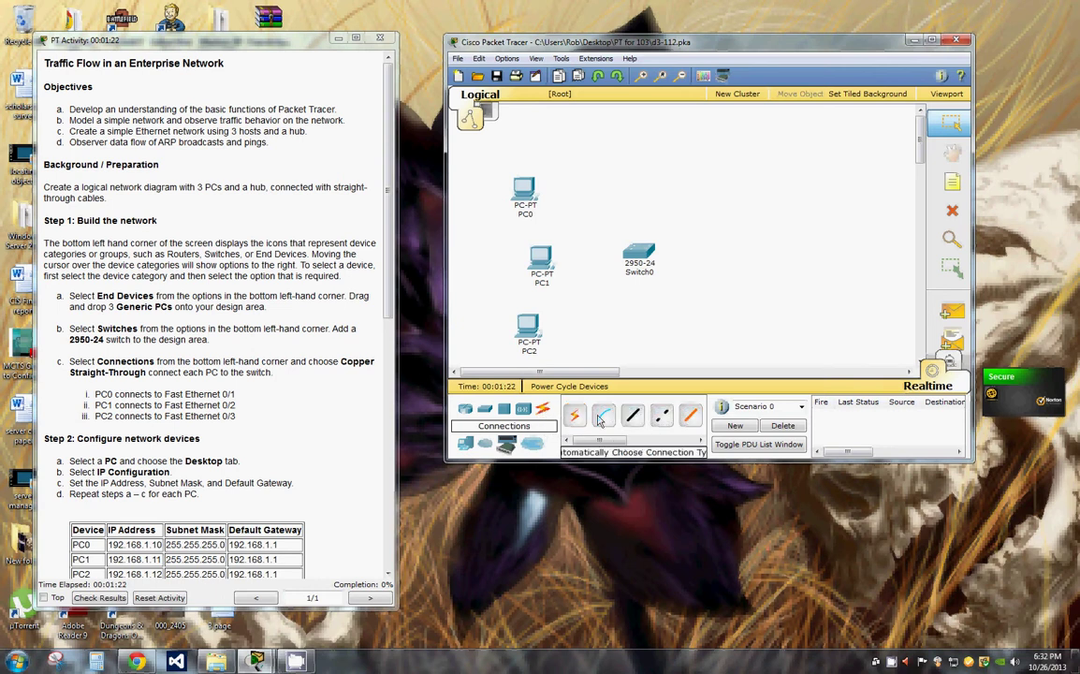
{"action": "left_click", "coordinate": [633, 414]}
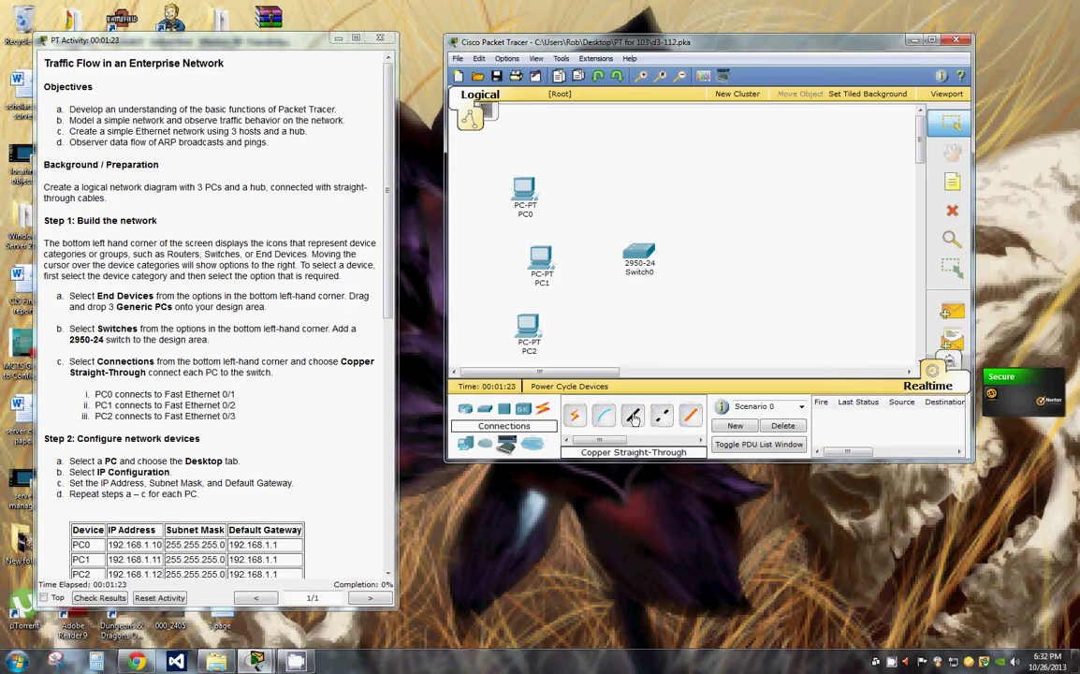
{"action": "left_click", "coordinate": [547, 198]}
{"action": "left_click", "coordinate": [641, 253]}
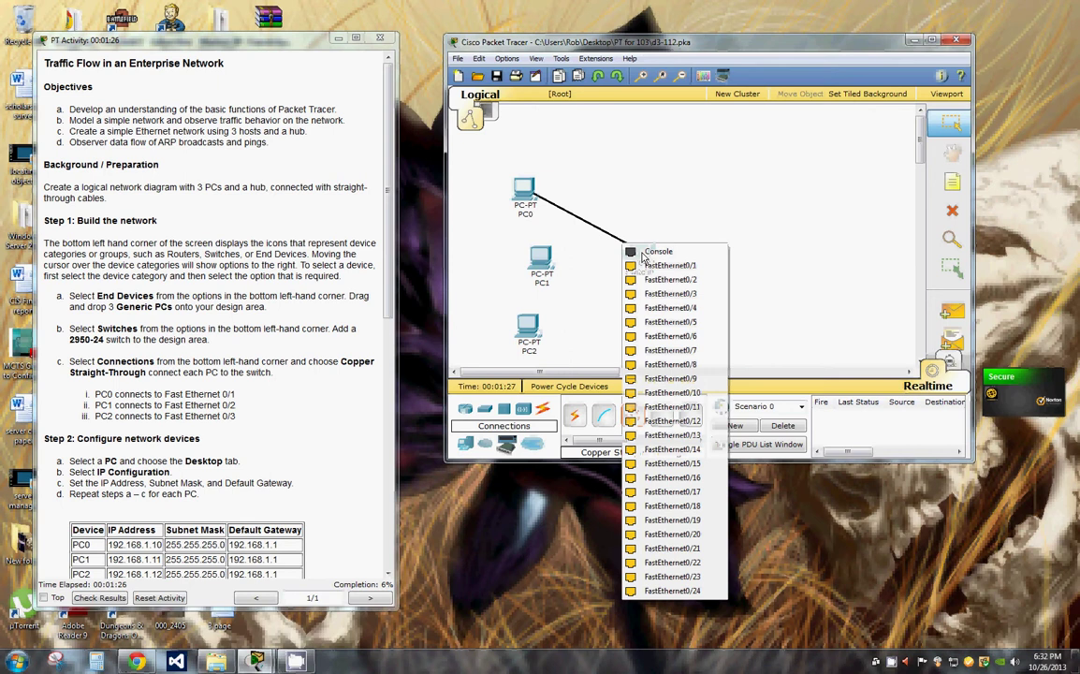
{"action": "left_click", "coordinate": [653, 268]}
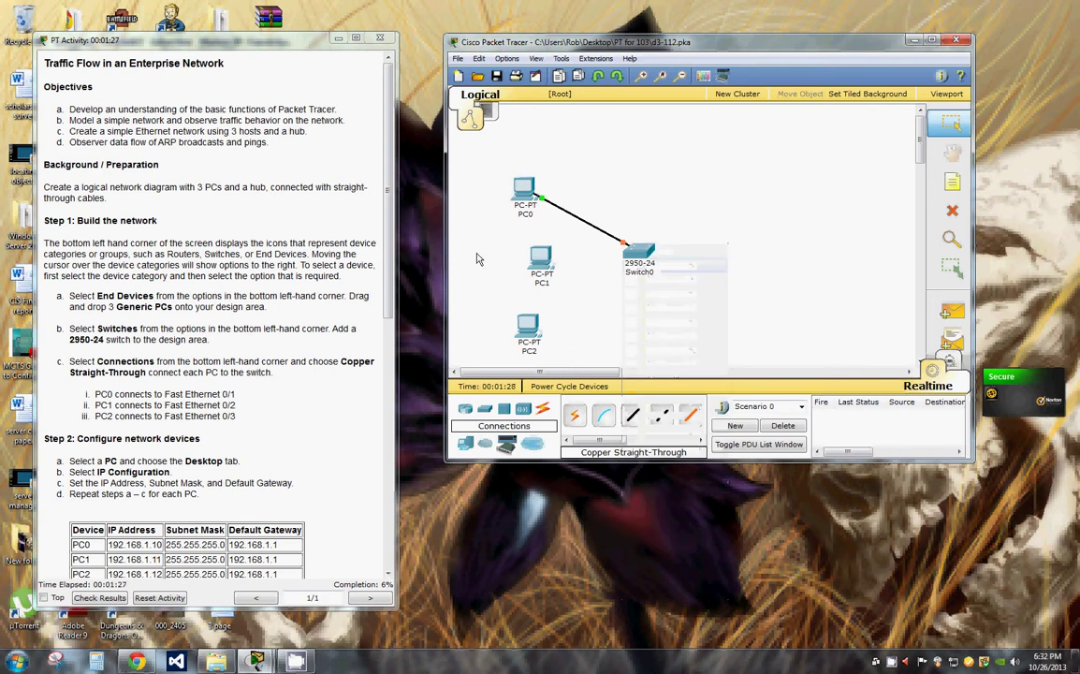
- Link PC1's FastEthernet port to Switch0 FastEthernet0/2 with a copper straight-through cable
{"action": "left_click", "coordinate": [541, 261]}
{"action": "left_click", "coordinate": [512, 120]}
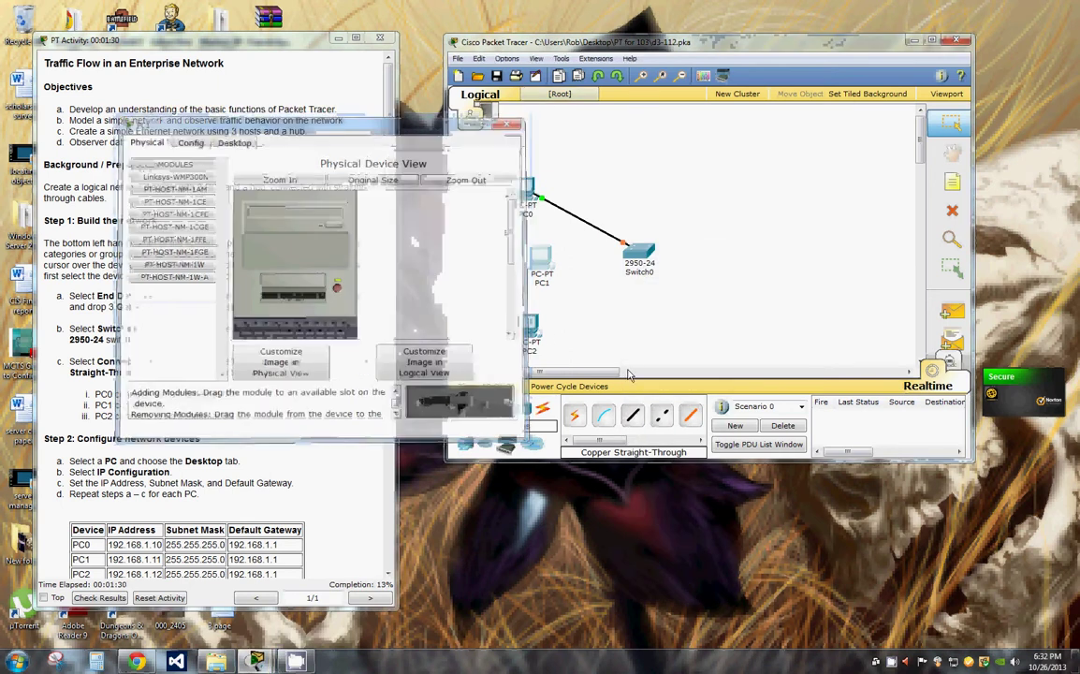
{"action": "left_click", "coordinate": [642, 418]}
{"action": "left_click", "coordinate": [540, 258]}
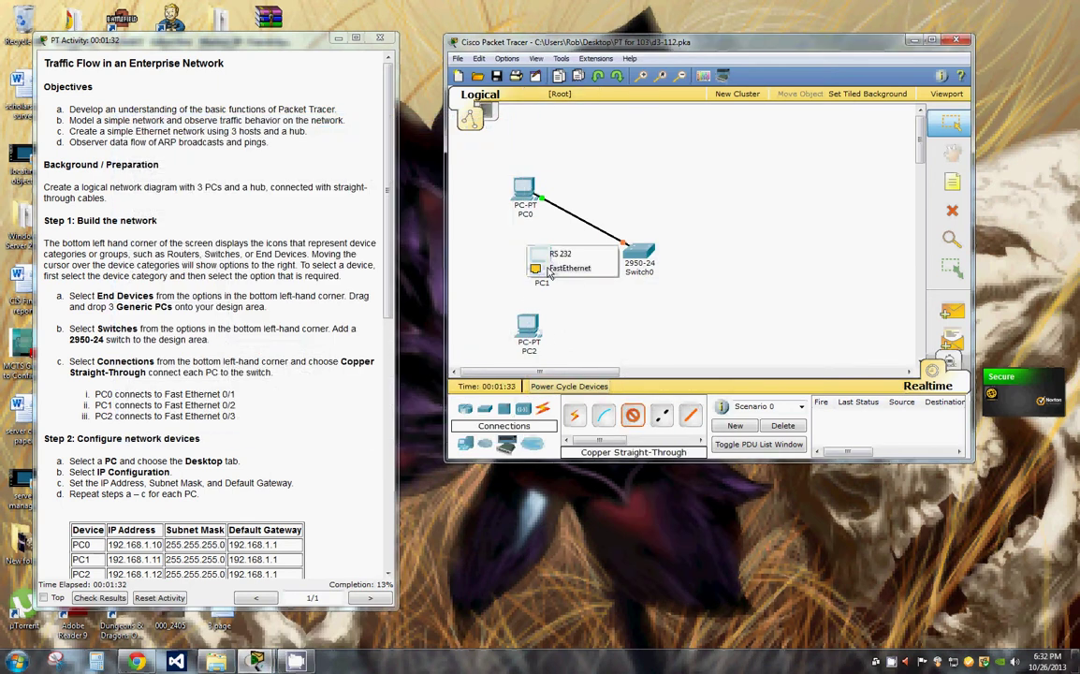
{"action": "left_click", "coordinate": [573, 269]}
{"action": "left_click", "coordinate": [639, 251]}
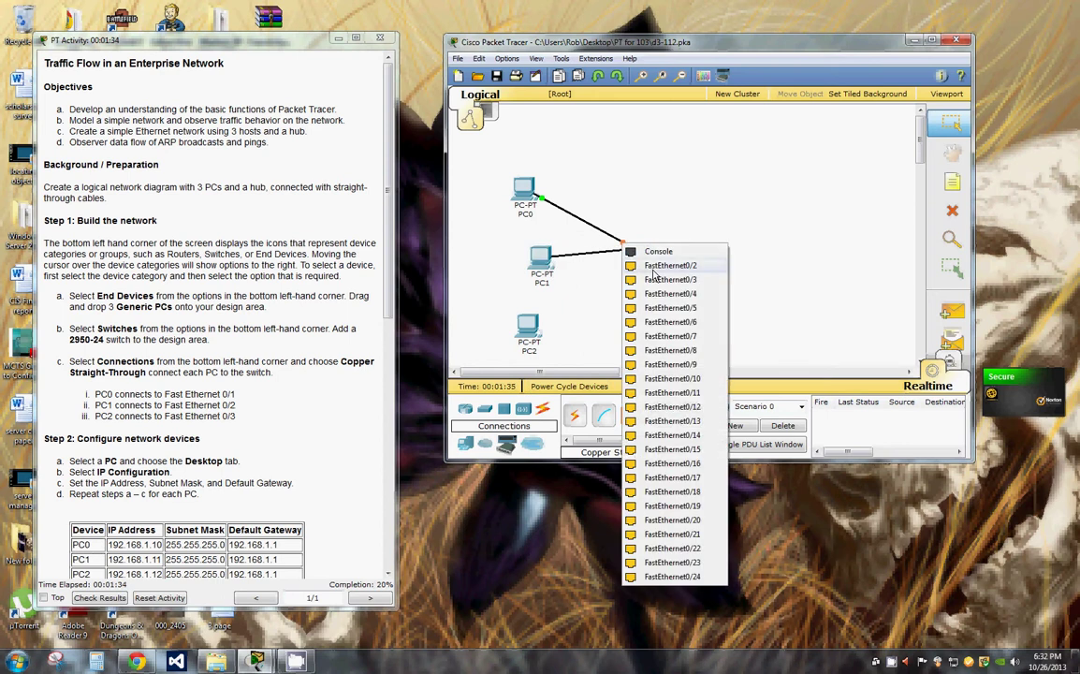
{"action": "left_click", "coordinate": [656, 281]}
- Link PC2's FastEthernet port to Switch0 FastEthernet0/3 with a copper straight-through cable
{"action": "left_click", "coordinate": [632, 415]}
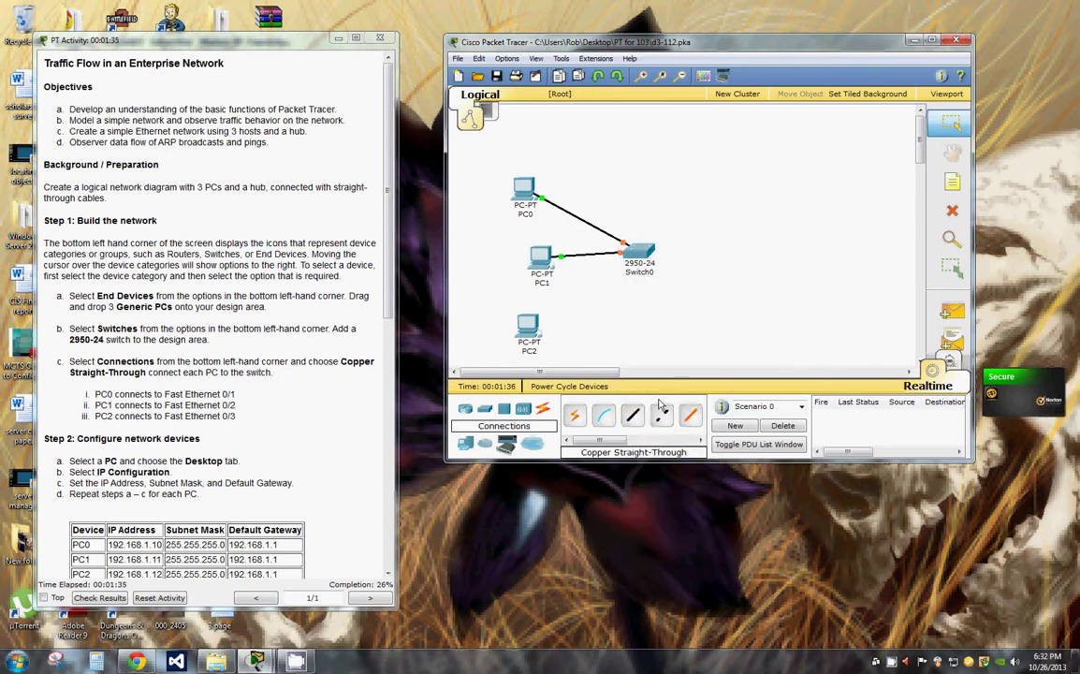
{"action": "left_click", "coordinate": [527, 327]}
{"action": "left_click", "coordinate": [539, 336]}
{"action": "left_click", "coordinate": [625, 247]}
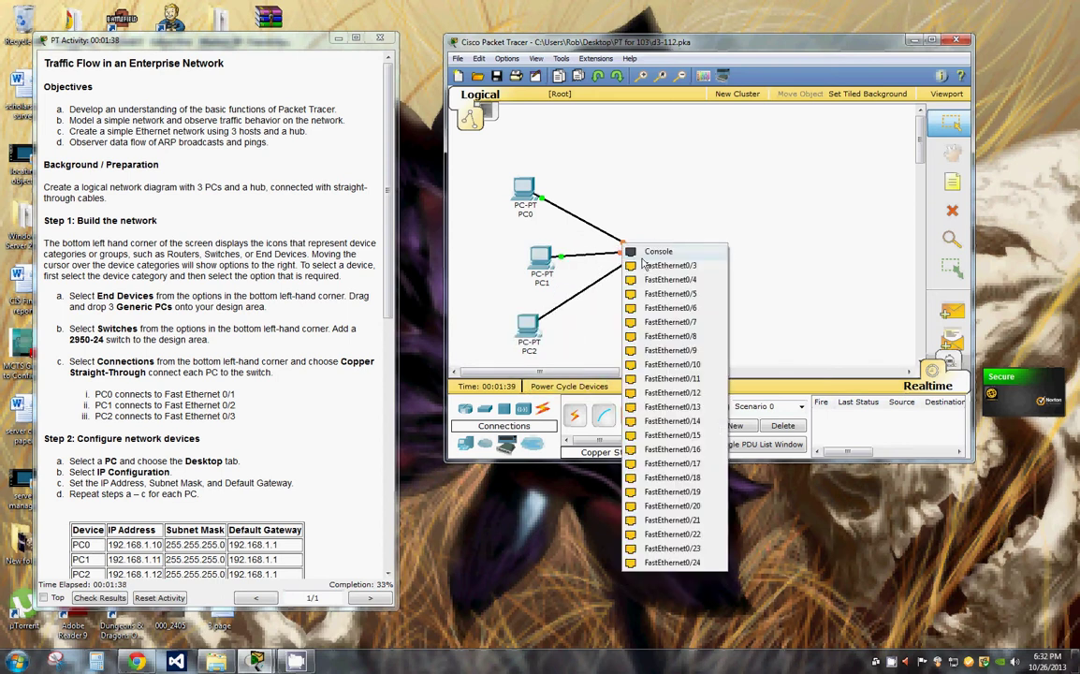
{"action": "left_click", "coordinate": [661, 271]}
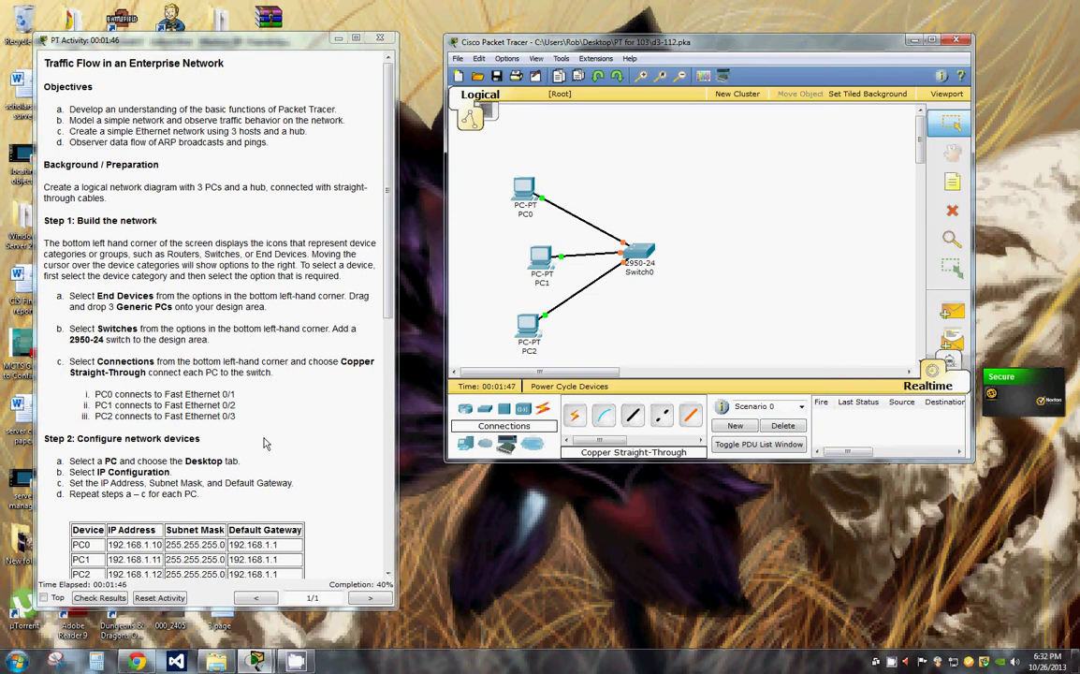
- Switch PC0 to static addressing and paste IP address 192.168.1.10 from the instructions
{"action": "left_click", "coordinate": [532, 192]}
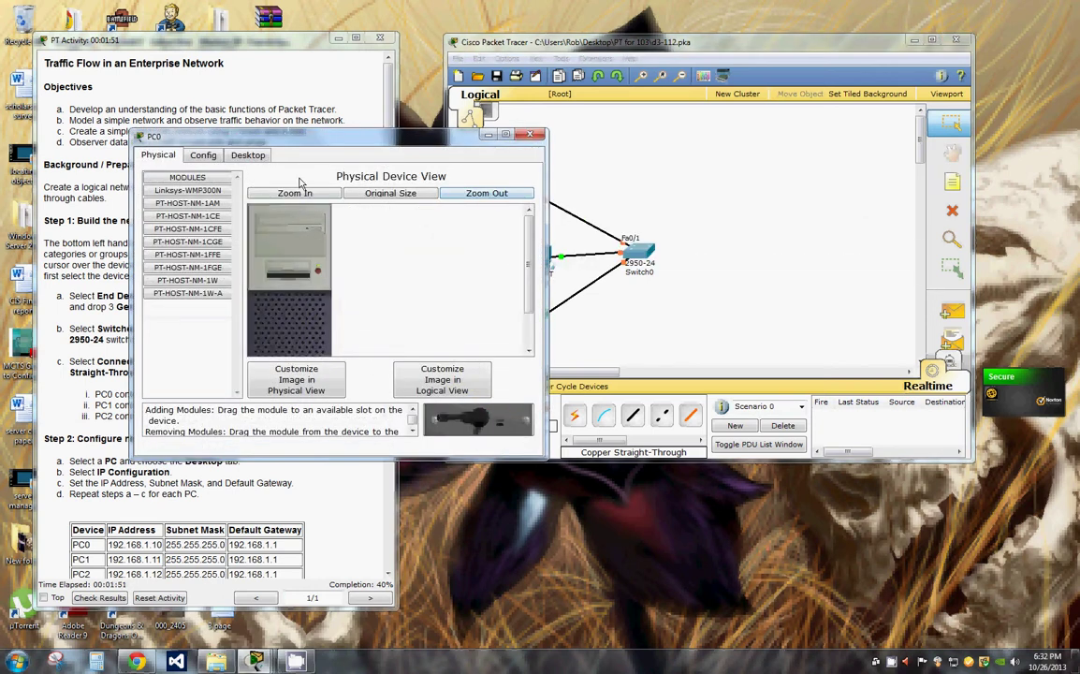
{"action": "left_click", "coordinate": [249, 156]}
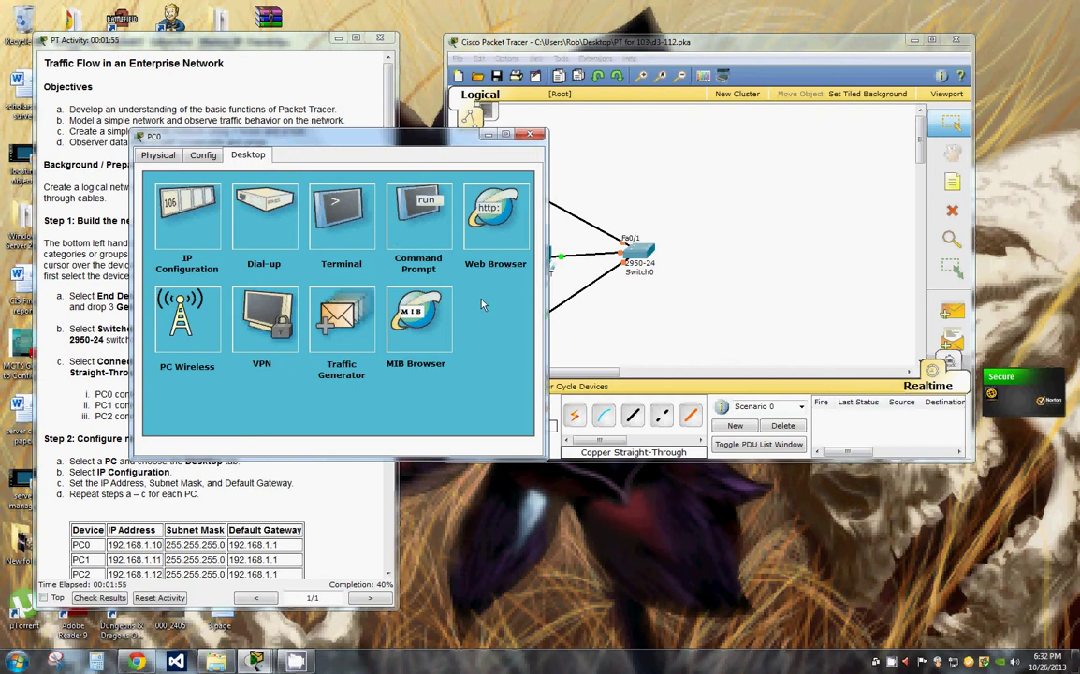
{"action": "left_click", "coordinate": [167, 215]}
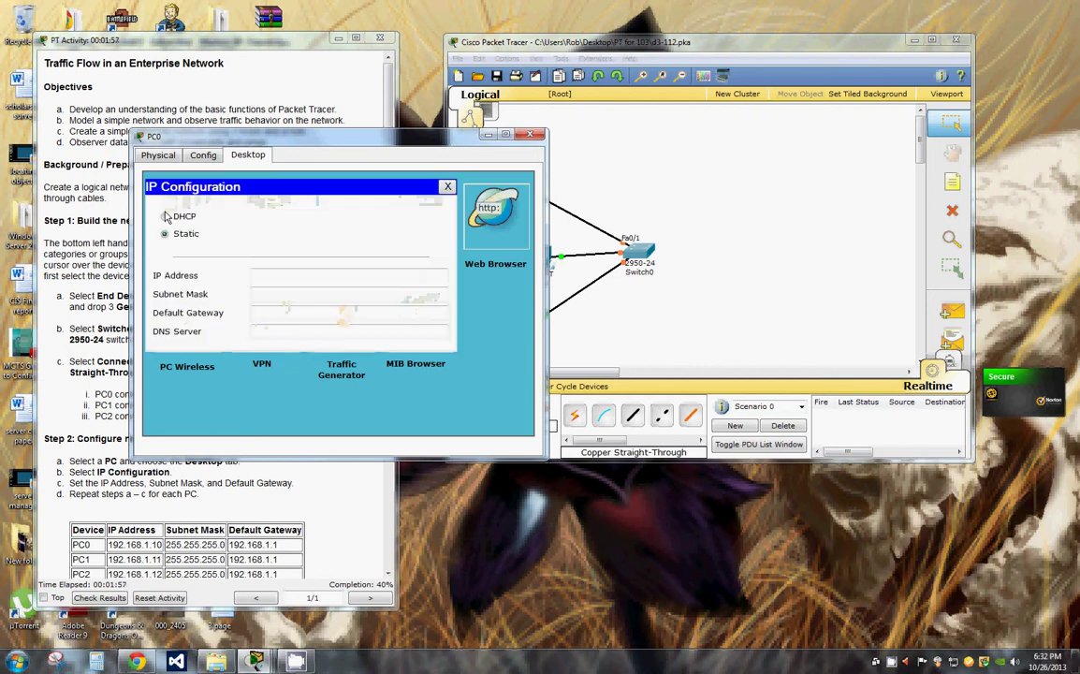
{"action": "left_click", "coordinate": [165, 216]}
{"action": "left_click_drag", "start_coordinate": [365, 135], "coordinate": [652, 140]}
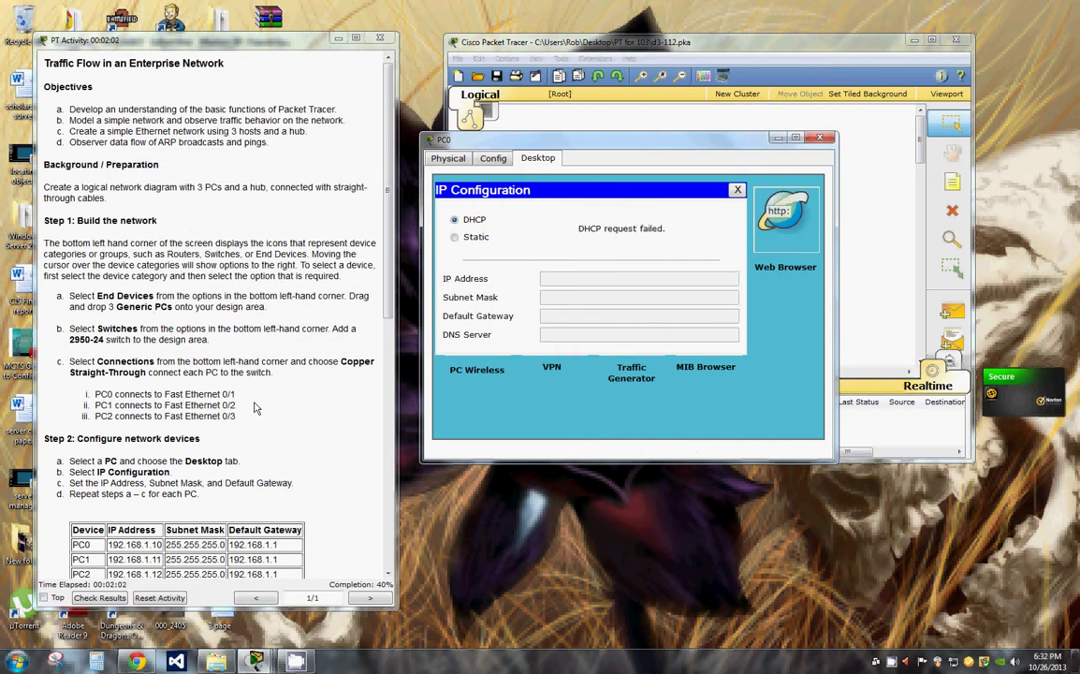
{"action": "left_click", "coordinate": [455, 238]}
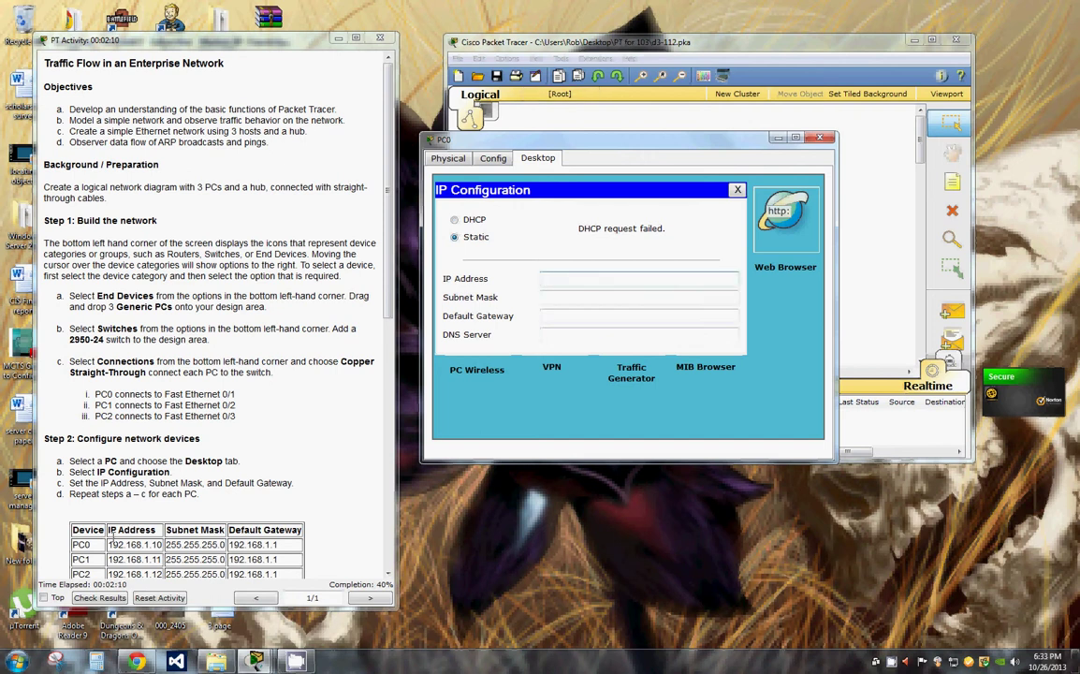
{"action": "left_click_drag", "start_coordinate": [109, 544], "coordinate": [159, 542]}
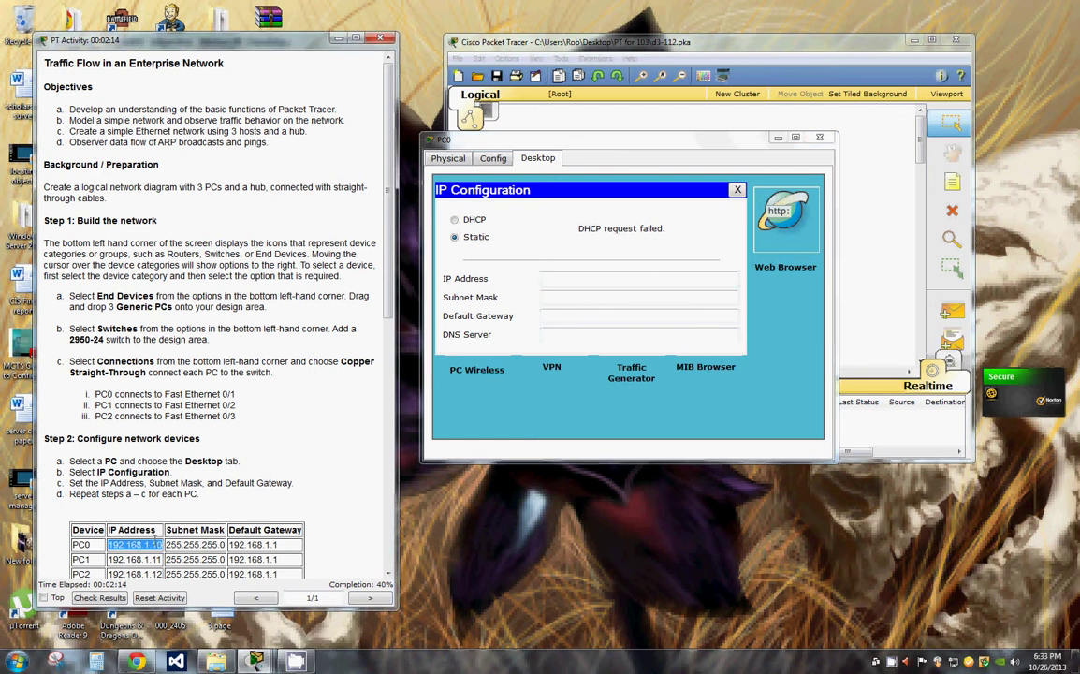
{"action": "right_click", "coordinate": [543, 282]}
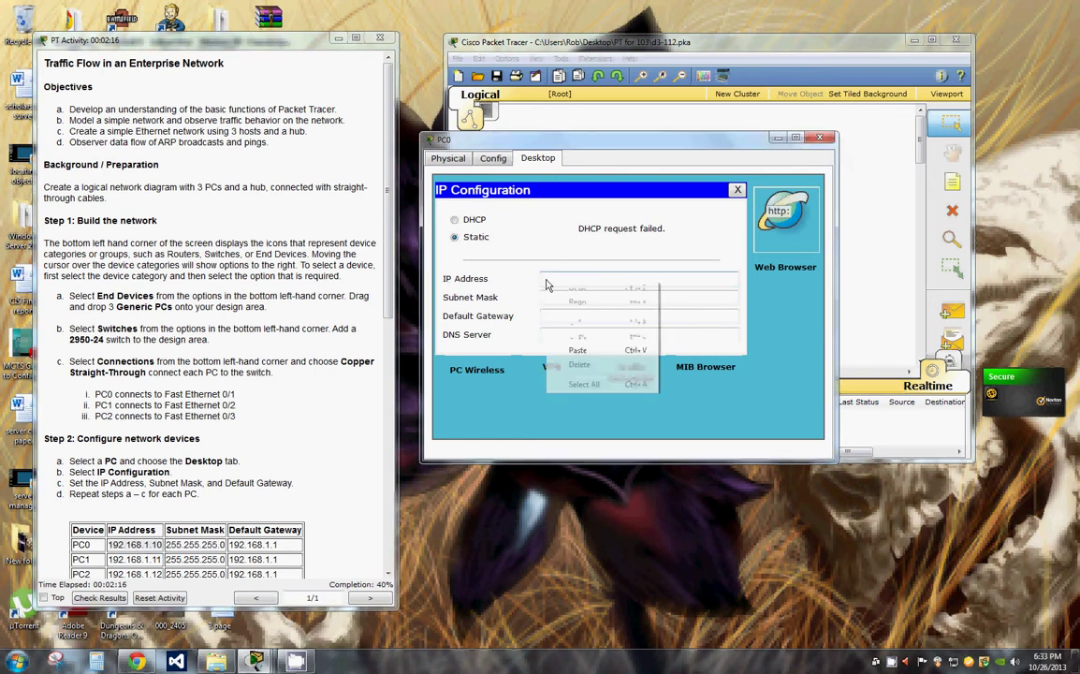
{"action": "left_click", "coordinate": [571, 350]}
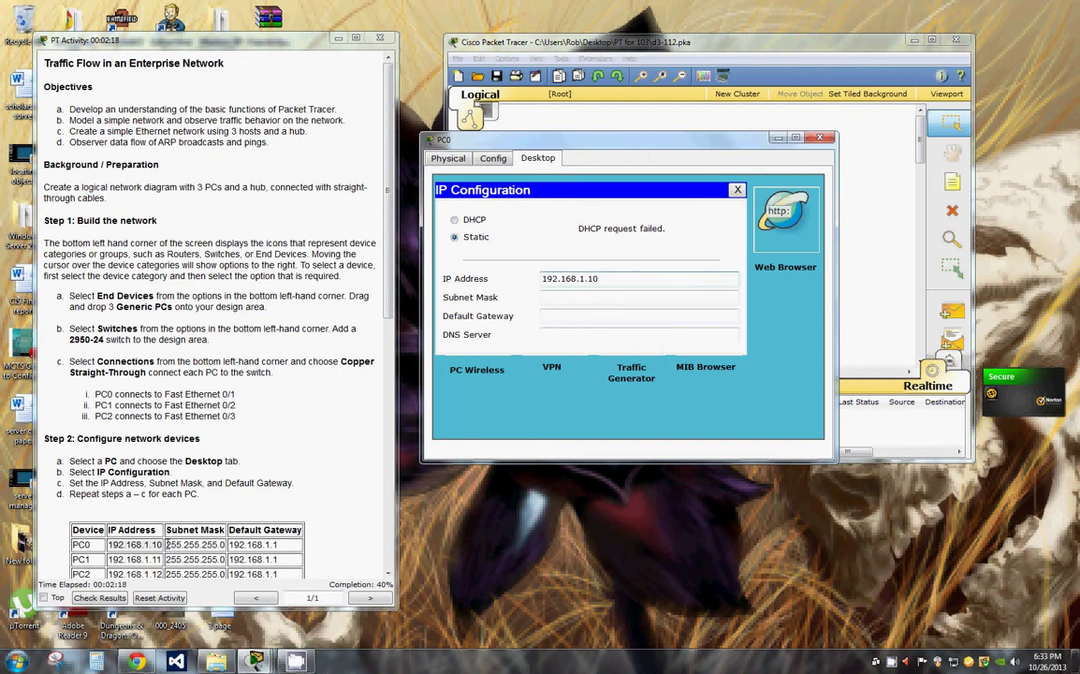
- Copy the 255.255.255.0 mask from the address table and paste it into PC0's gateway field
{"action": "left_click_drag", "start_coordinate": [166, 545], "coordinate": [225, 544]}
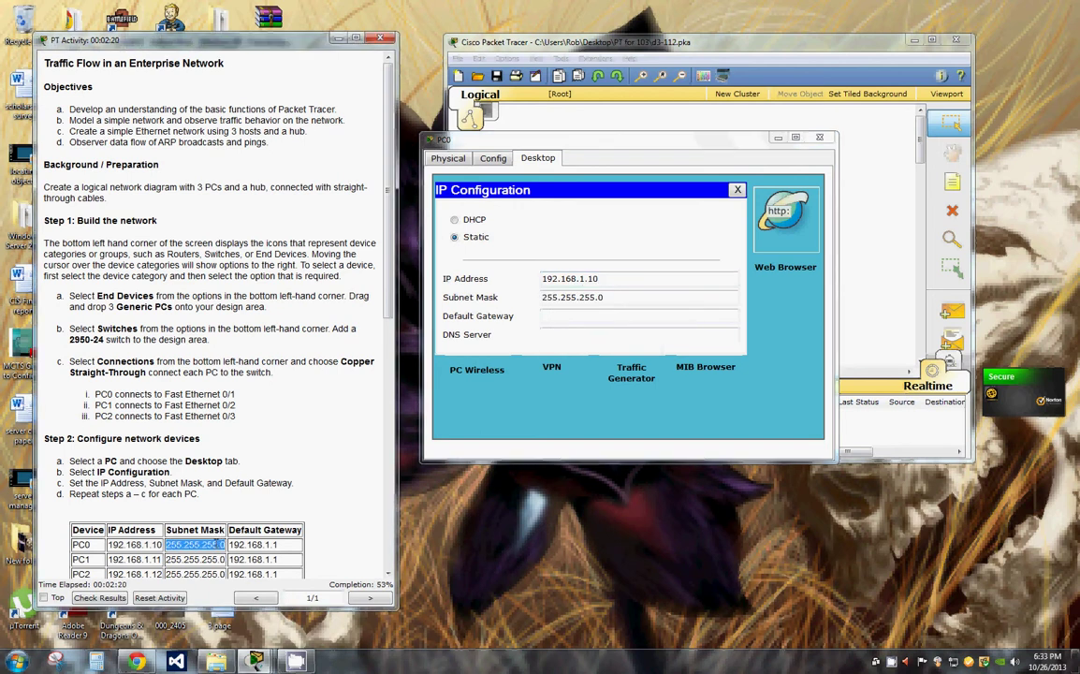
{"action": "right_click", "coordinate": [220, 544]}
{"action": "left_click", "coordinate": [242, 554]}
{"action": "left_click", "coordinate": [549, 320]}
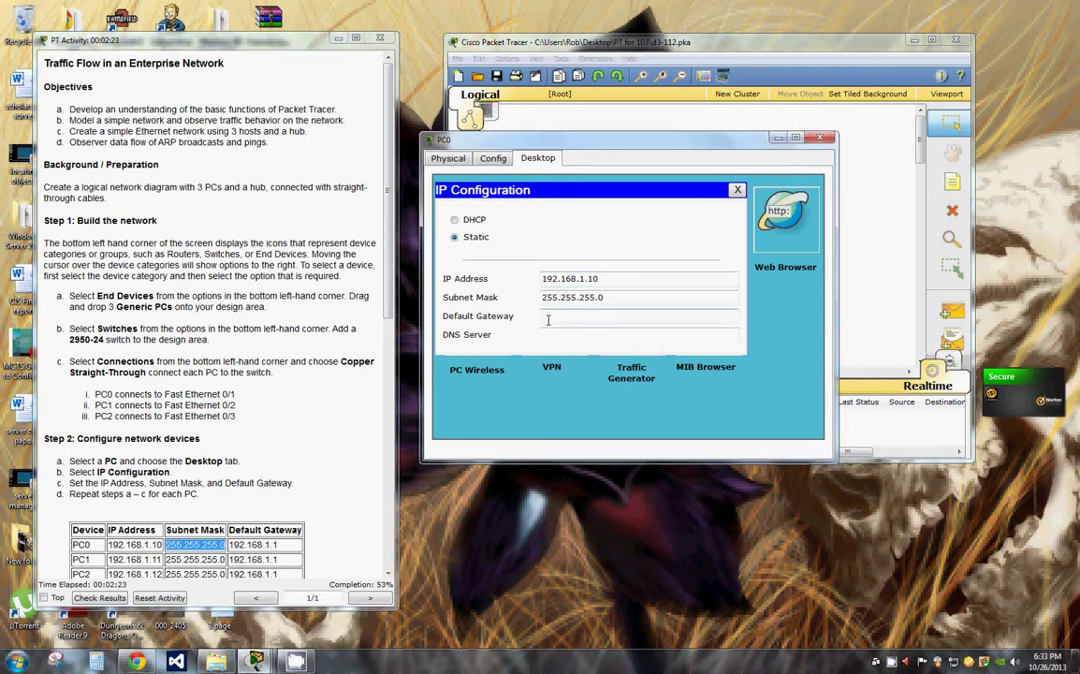
{"action": "right_click", "coordinate": [548, 320]}
{"action": "left_click", "coordinate": [572, 400]}
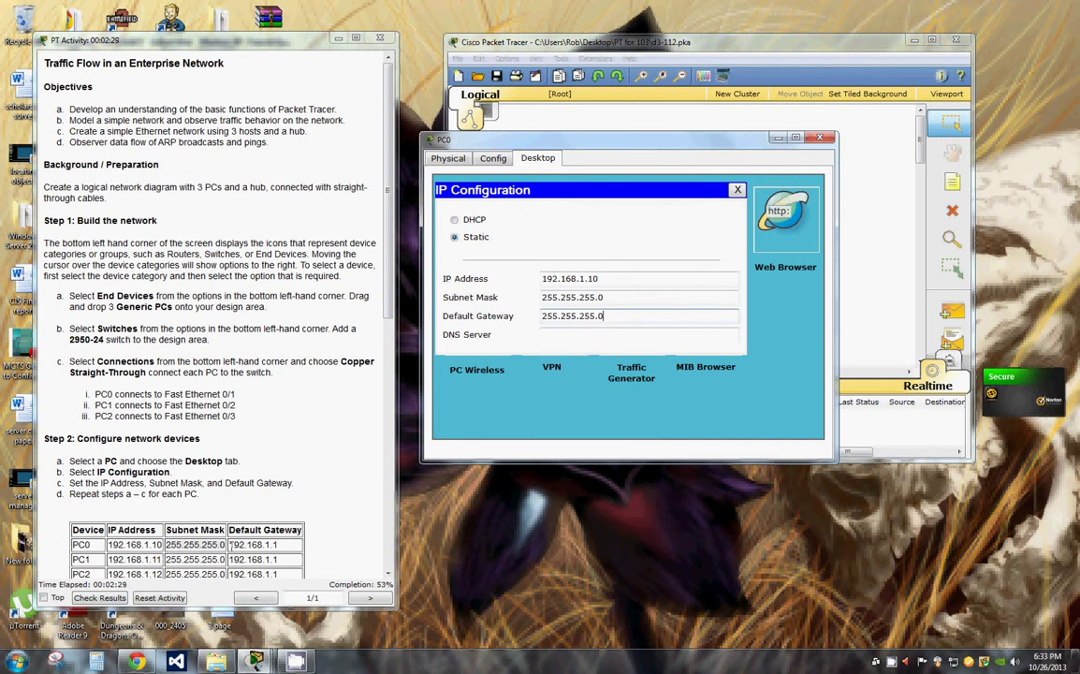
- Replace PC0's gateway with 192.168.1.1 from the table and close IP Configuration
{"action": "left_click_drag", "start_coordinate": [228, 546], "coordinate": [279, 545]}
{"action": "right_click", "coordinate": [271, 543]}
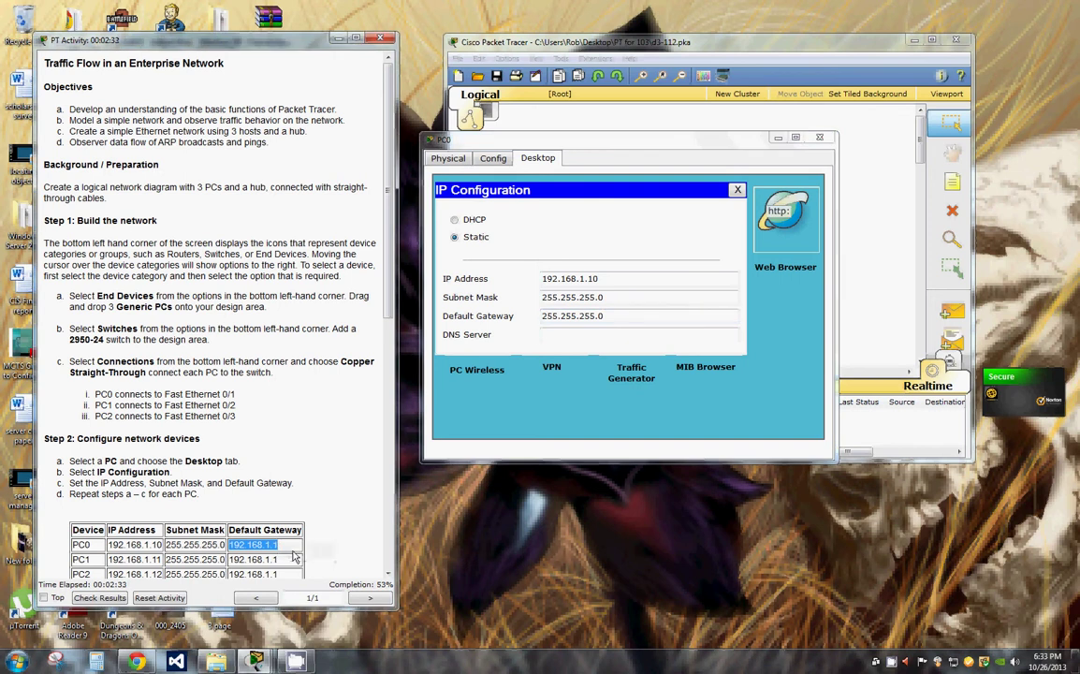
{"action": "left_click", "coordinate": [300, 553]}
{"action": "left_click_drag", "start_coordinate": [611, 314], "coordinate": [485, 288]}
{"action": "right_click", "coordinate": [561, 316]}
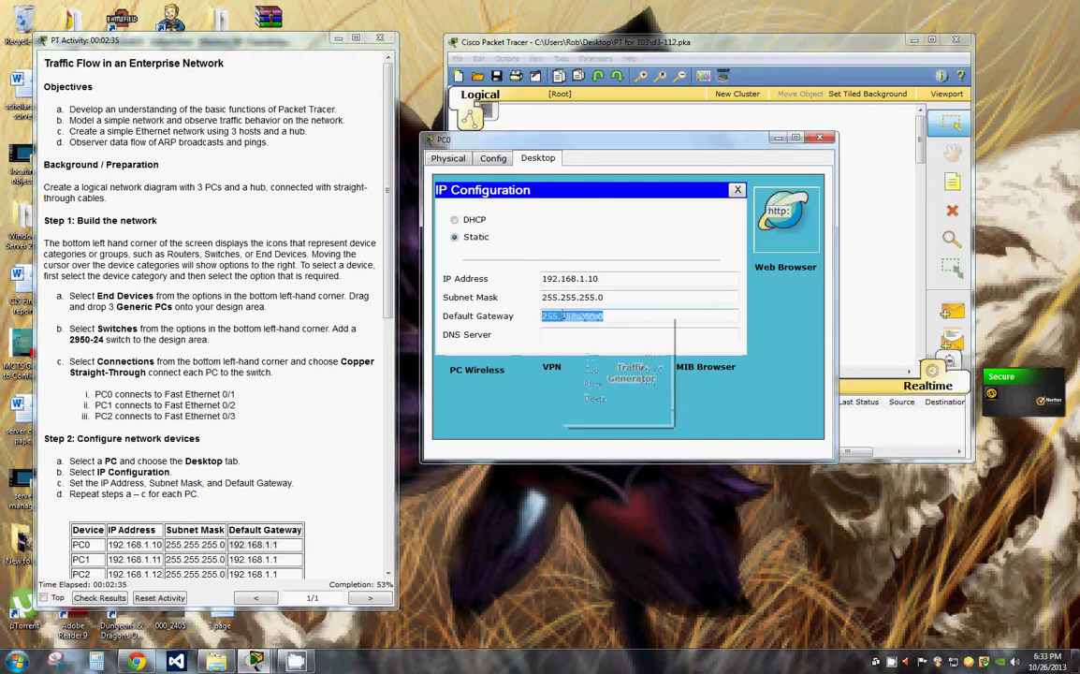
{"action": "left_click", "coordinate": [596, 385]}
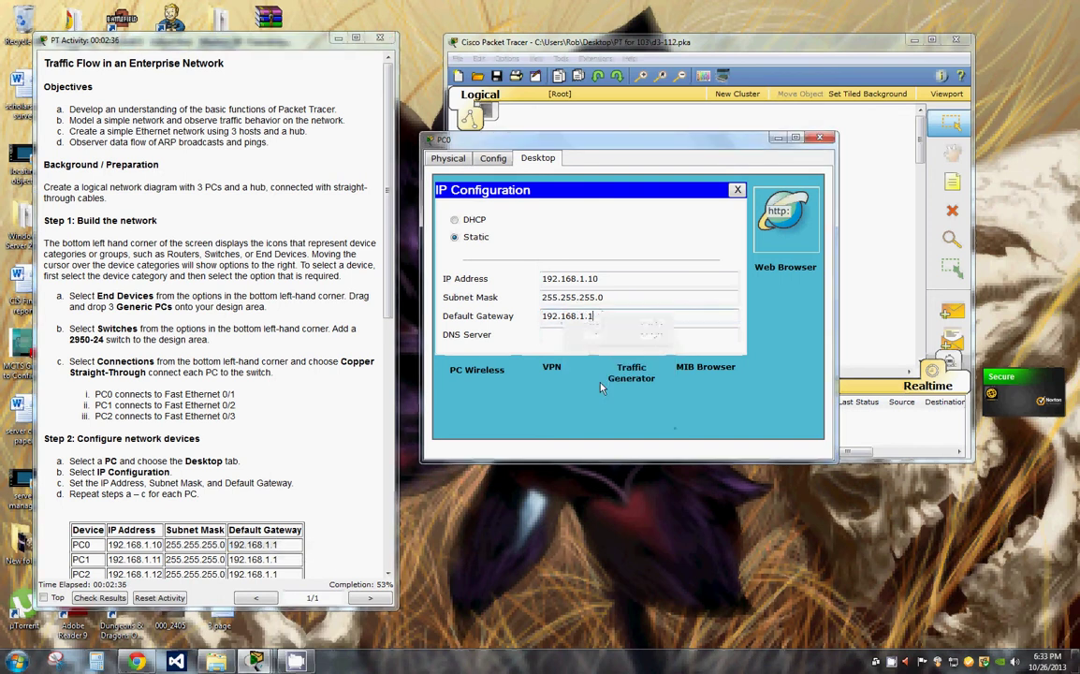
{"action": "left_click", "coordinate": [738, 191]}
- Give PC1 IP address 192.168.1.11, letting the mask auto-fill to 255.255.255.0
{"action": "left_click", "coordinate": [819, 138]}
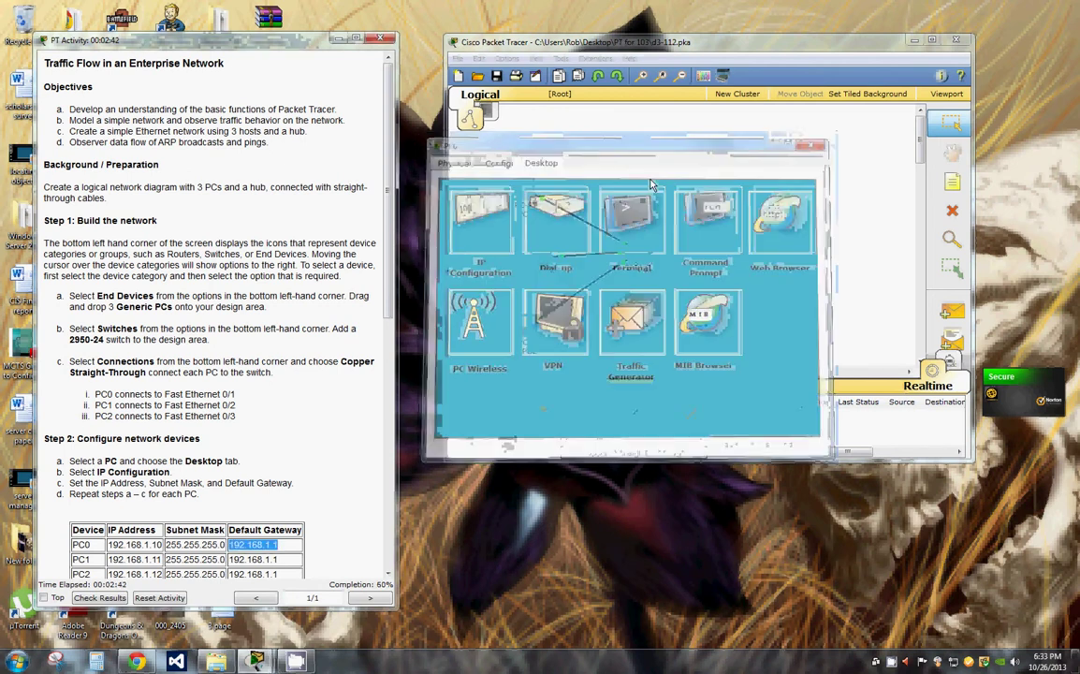
{"action": "left_click", "coordinate": [538, 266]}
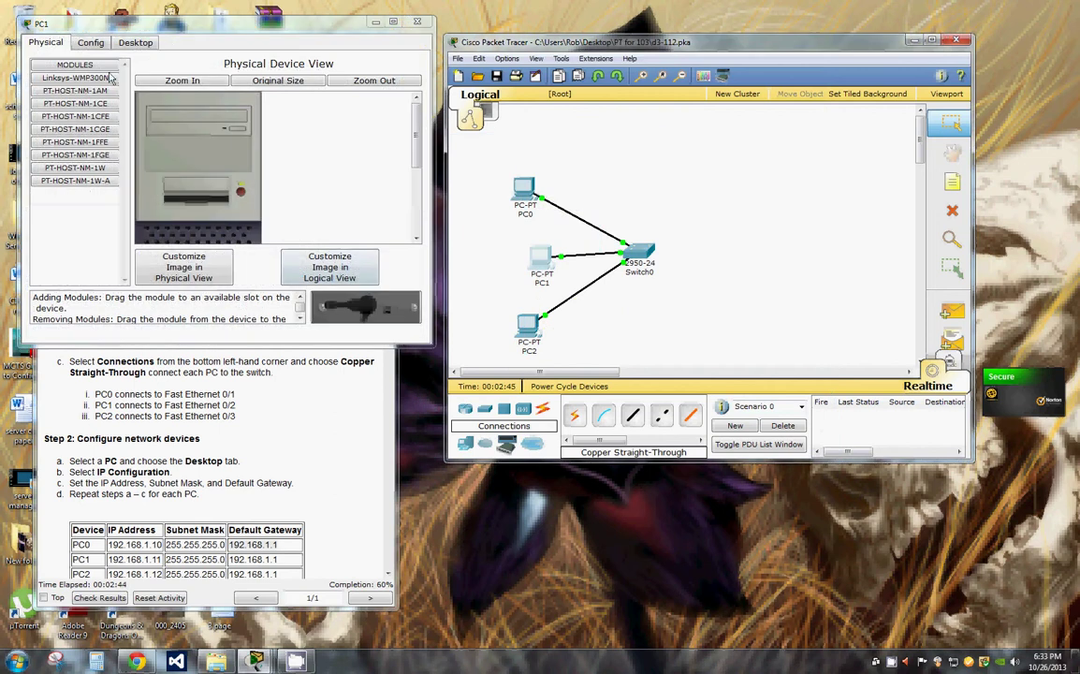
{"action": "left_click", "coordinate": [135, 42]}
{"action": "left_click", "coordinate": [72, 108]}
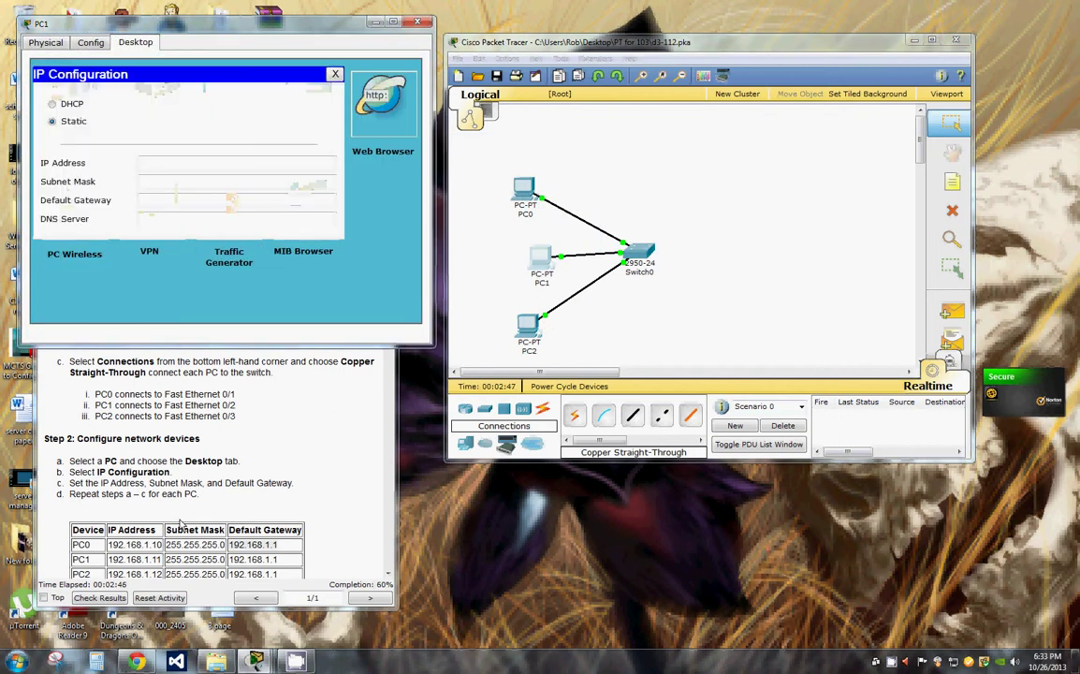
{"action": "left_click_drag", "start_coordinate": [108, 559], "coordinate": [161, 559]}
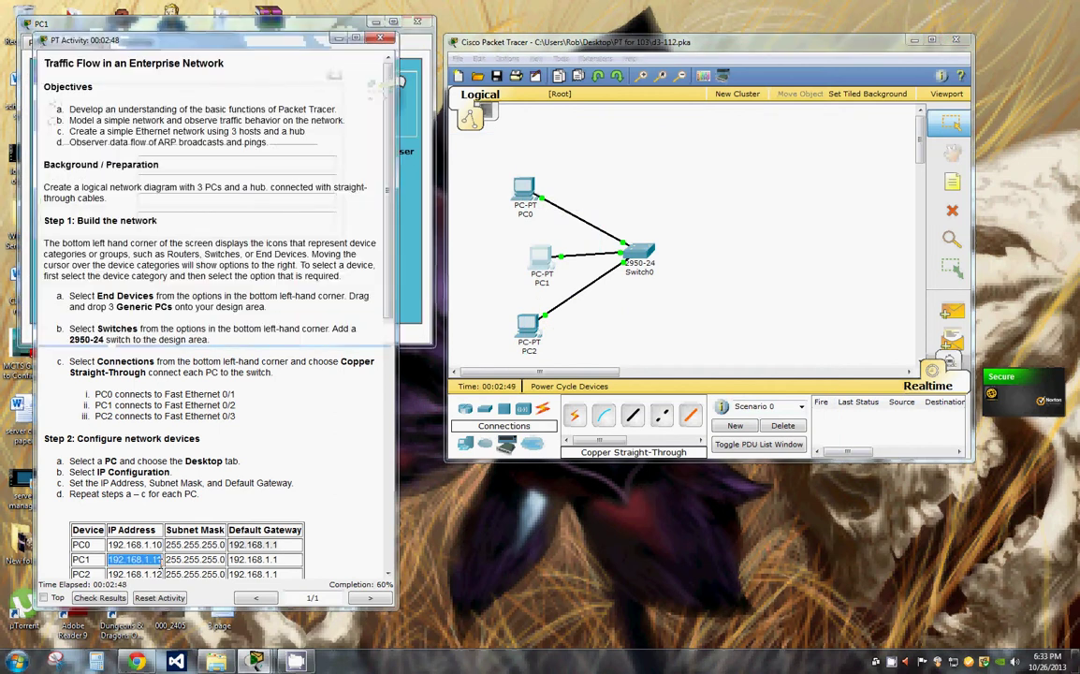
{"action": "right_click", "coordinate": [142, 507]}
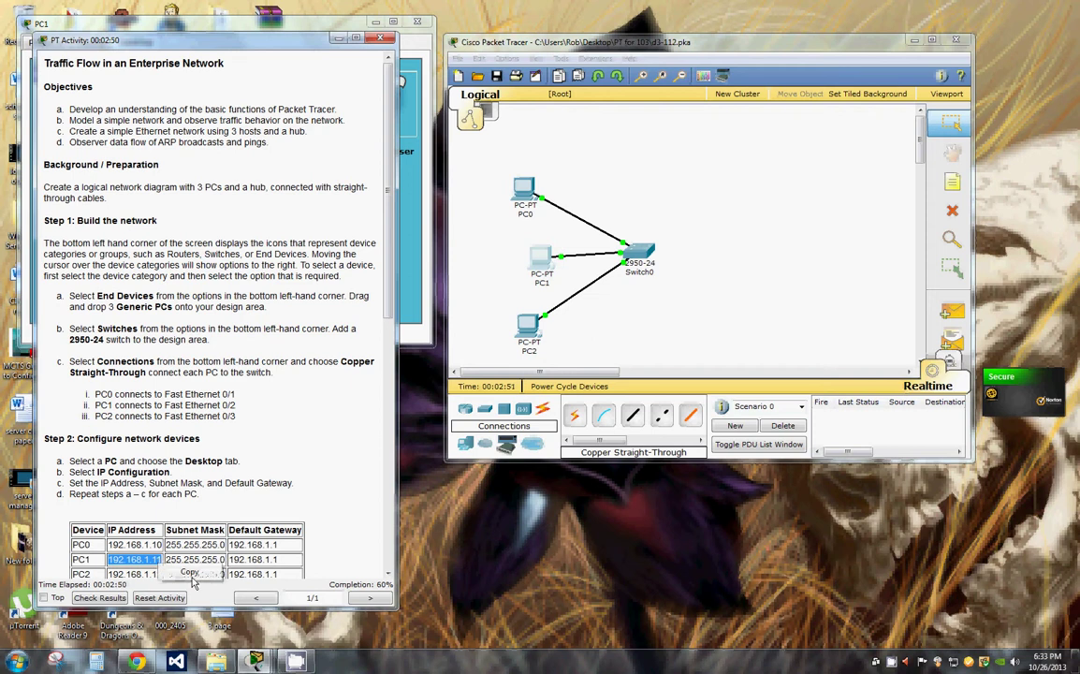
{"action": "left_click", "coordinate": [175, 522]}
{"action": "left_click_drag", "start_coordinate": [338, 19], "coordinate": [702, 21]}
{"action": "right_click", "coordinate": [516, 165]}
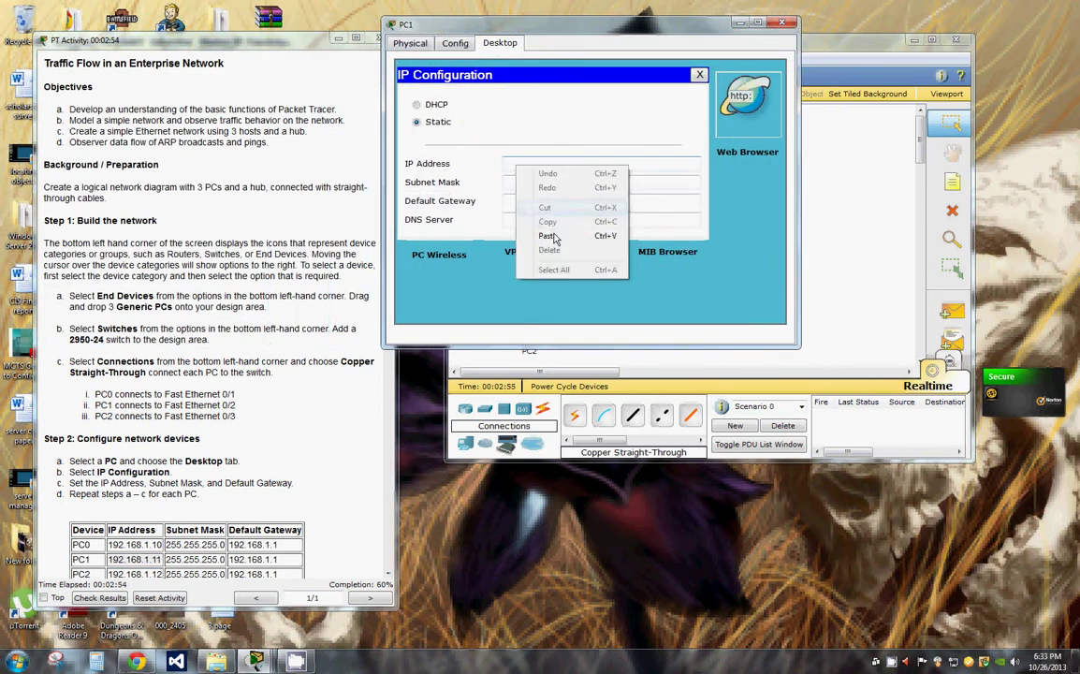
{"action": "left_click", "coordinate": [498, 206]}
{"action": "left_click", "coordinate": [535, 182]}
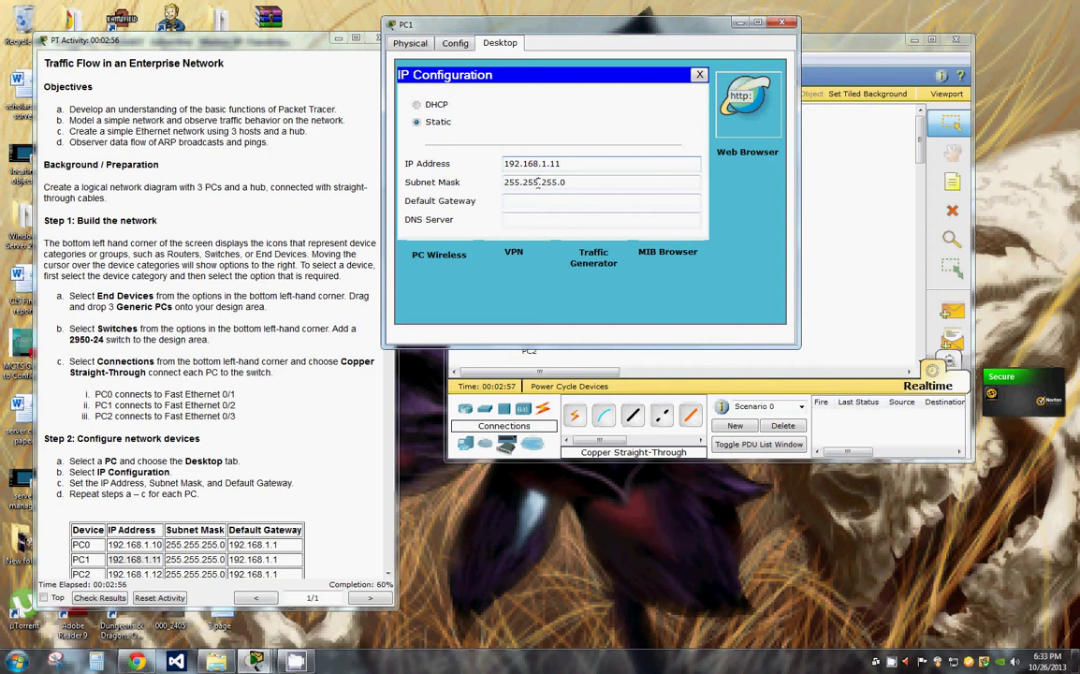
- Paste gateway 192.168.1.1 from the address table into PC1's default gateway and close IP Configuration
{"action": "left_click_drag", "start_coordinate": [229, 559], "coordinate": [277, 559]}
{"action": "right_click", "coordinate": [279, 559]}
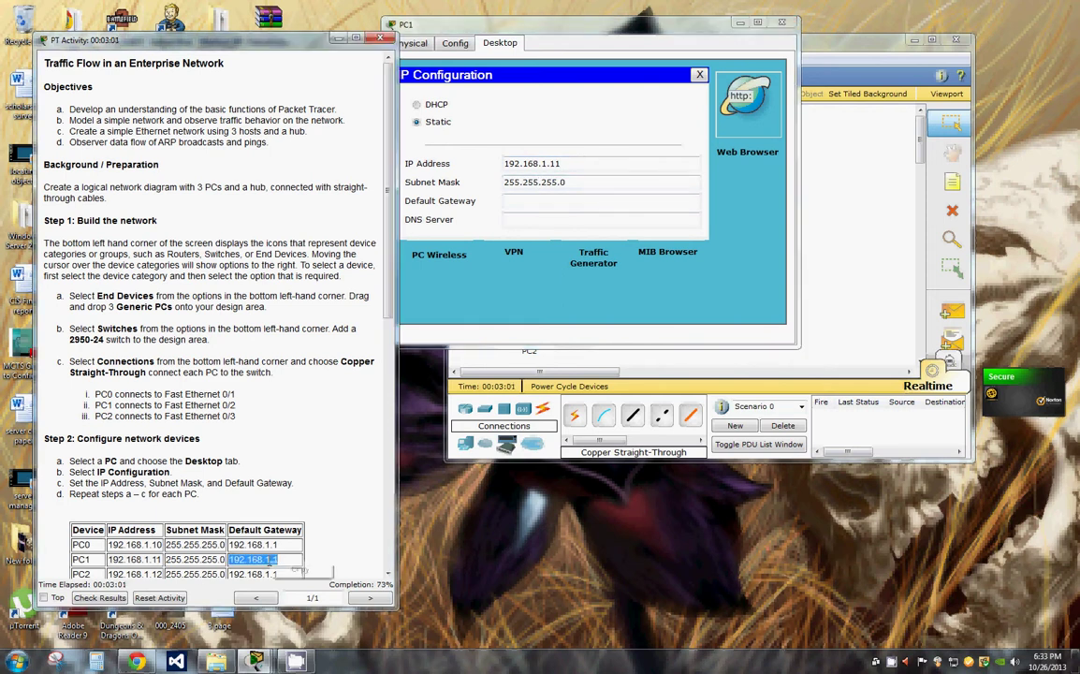
{"action": "left_click", "coordinate": [302, 571]}
{"action": "left_click", "coordinate": [535, 204]}
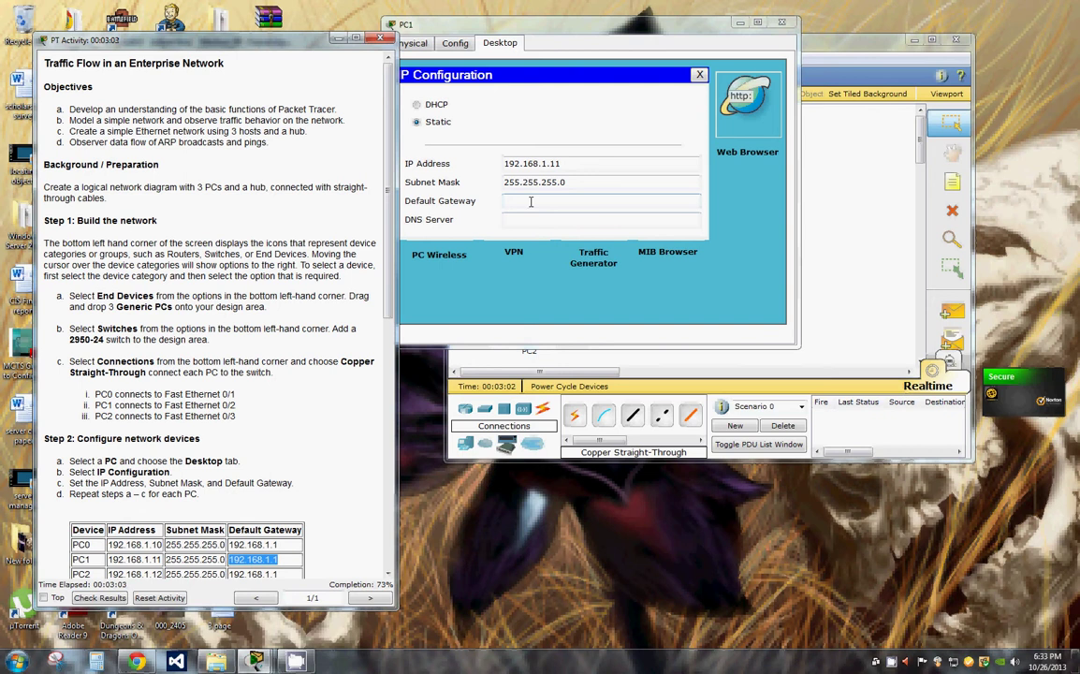
{"action": "right_click", "coordinate": [541, 204]}
{"action": "left_click", "coordinate": [604, 272]}
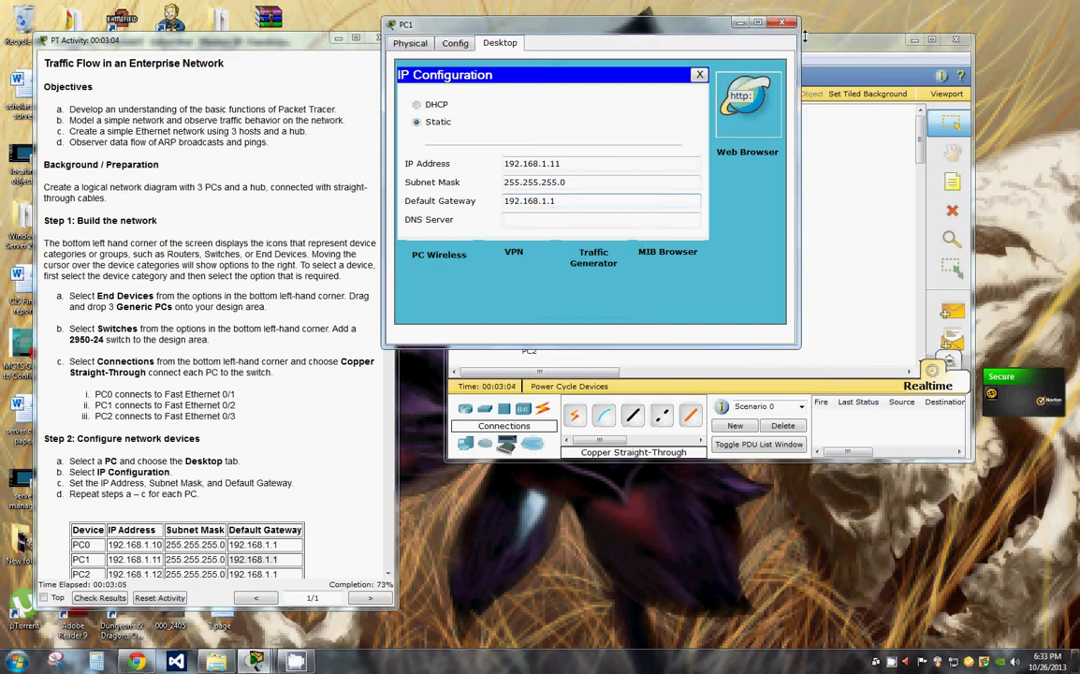
{"action": "left_click", "coordinate": [699, 74]}
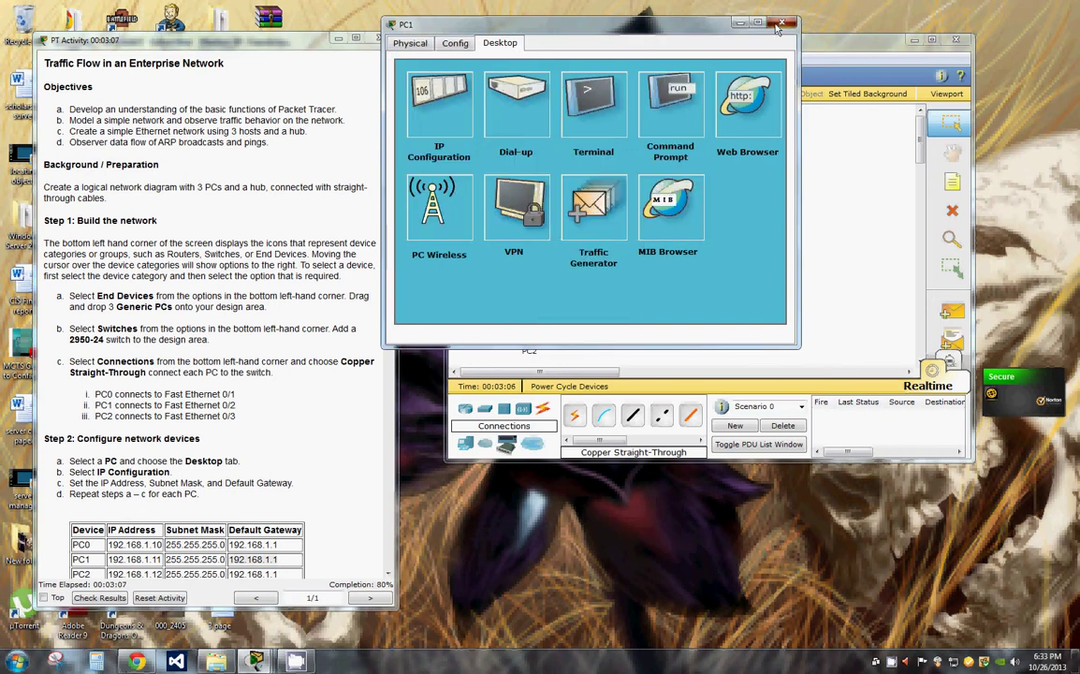
- Give PC2 IP address 192.168.1.12 with the mask auto-filled to 255.255.255.0
{"action": "left_click", "coordinate": [778, 23]}
{"action": "left_click", "coordinate": [532, 326]}
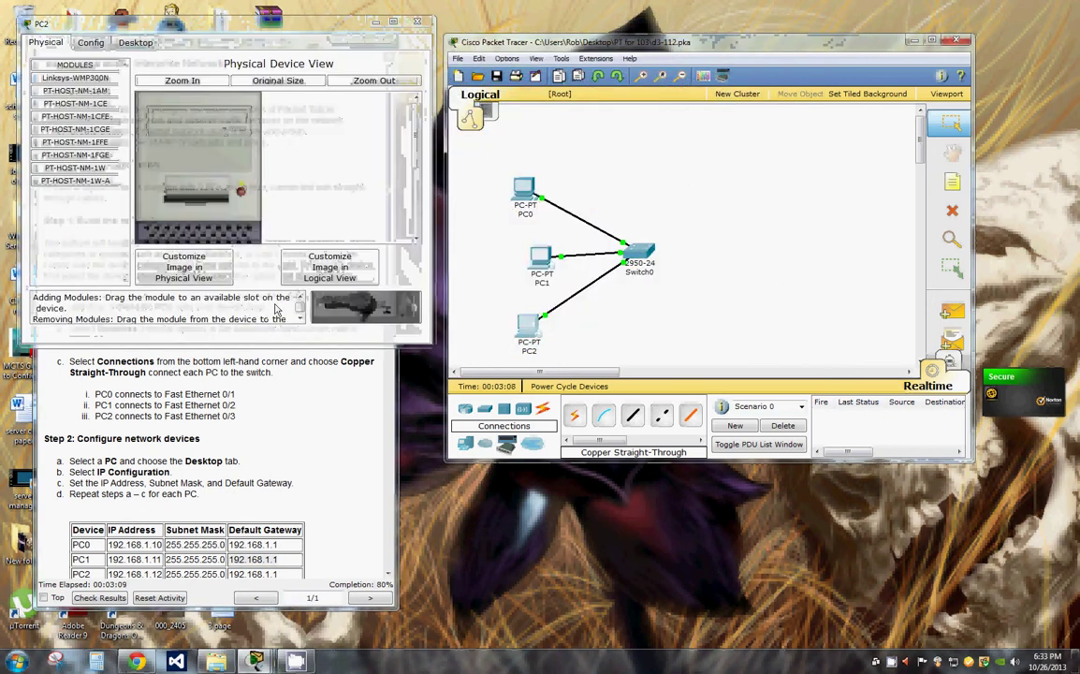
{"action": "left_click", "coordinate": [135, 42]}
{"action": "left_click", "coordinate": [66, 98]}
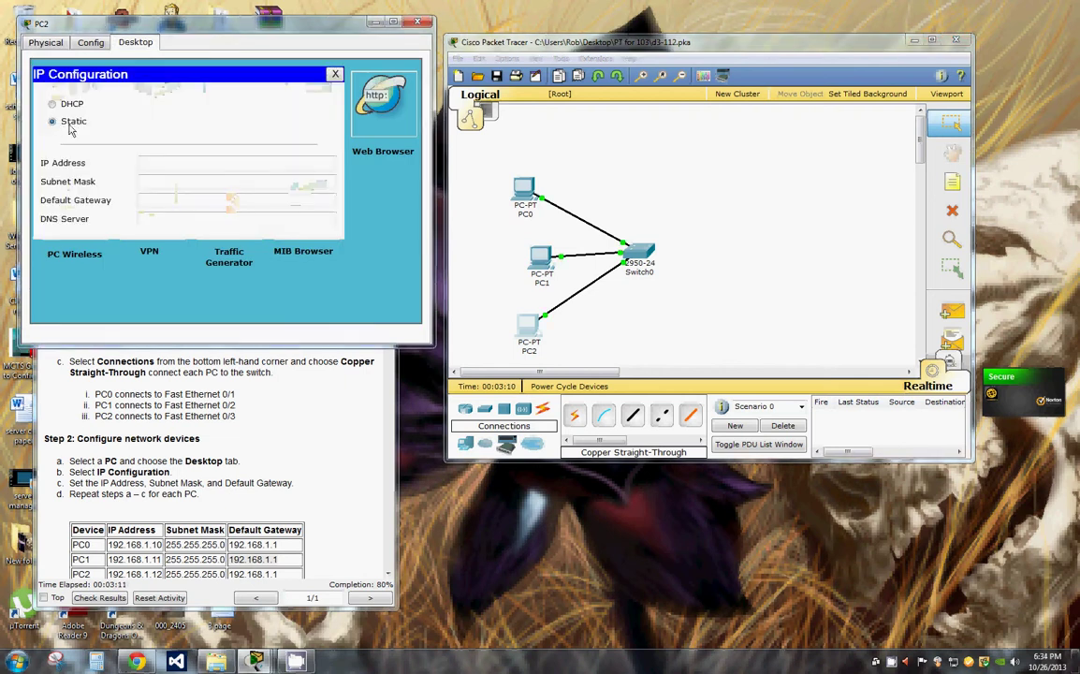
{"action": "left_click", "coordinate": [110, 572]}
{"action": "left_click_drag", "start_coordinate": [109, 573], "coordinate": [161, 578]}
{"action": "left_click", "coordinate": [109, 573]}
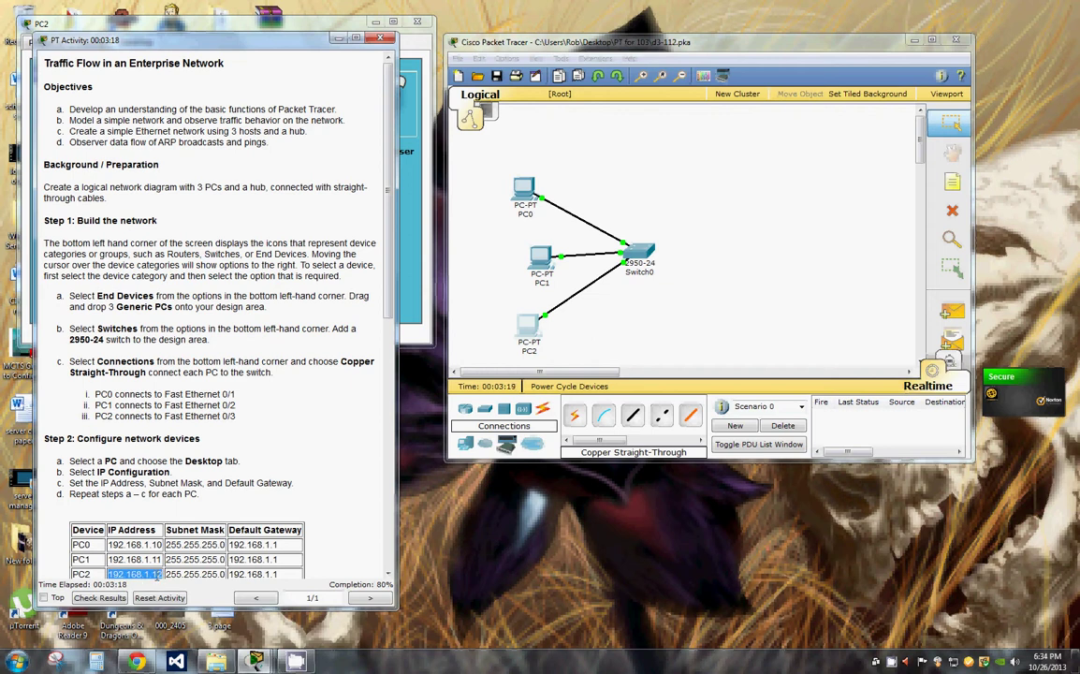
{"action": "left_click", "coordinate": [94, 23]}
{"action": "right_click", "coordinate": [150, 161]}
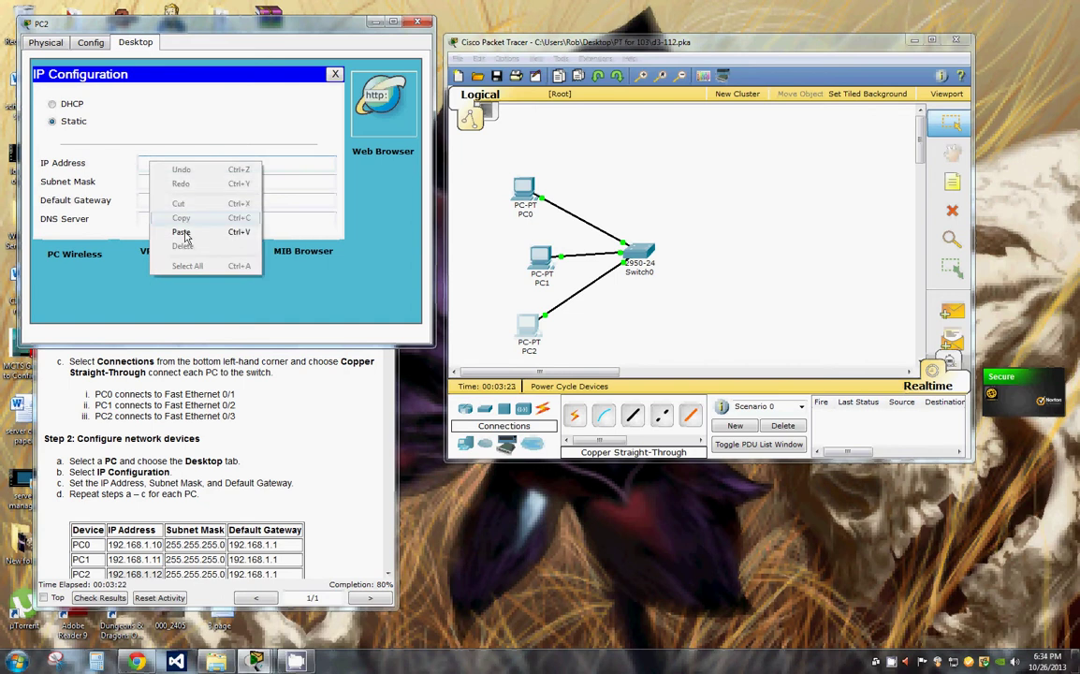
{"action": "left_click", "coordinate": [181, 232]}
{"action": "left_click", "coordinate": [174, 182]}
- Paste gateway 192.168.1.1 from the table into PC2's default gateway and close IP Configuration
{"action": "left_click", "coordinate": [179, 200]}
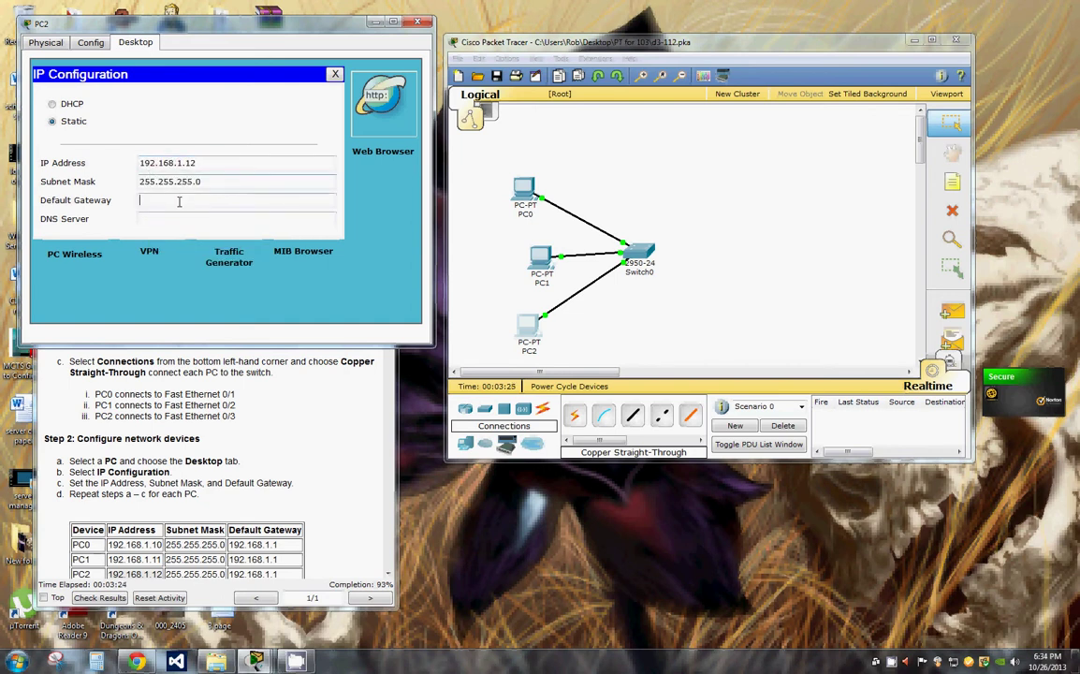
{"action": "left_click_drag", "start_coordinate": [229, 574], "coordinate": [277, 574]}
{"action": "right_click", "coordinate": [271, 579]}
{"action": "left_click", "coordinate": [301, 584]}
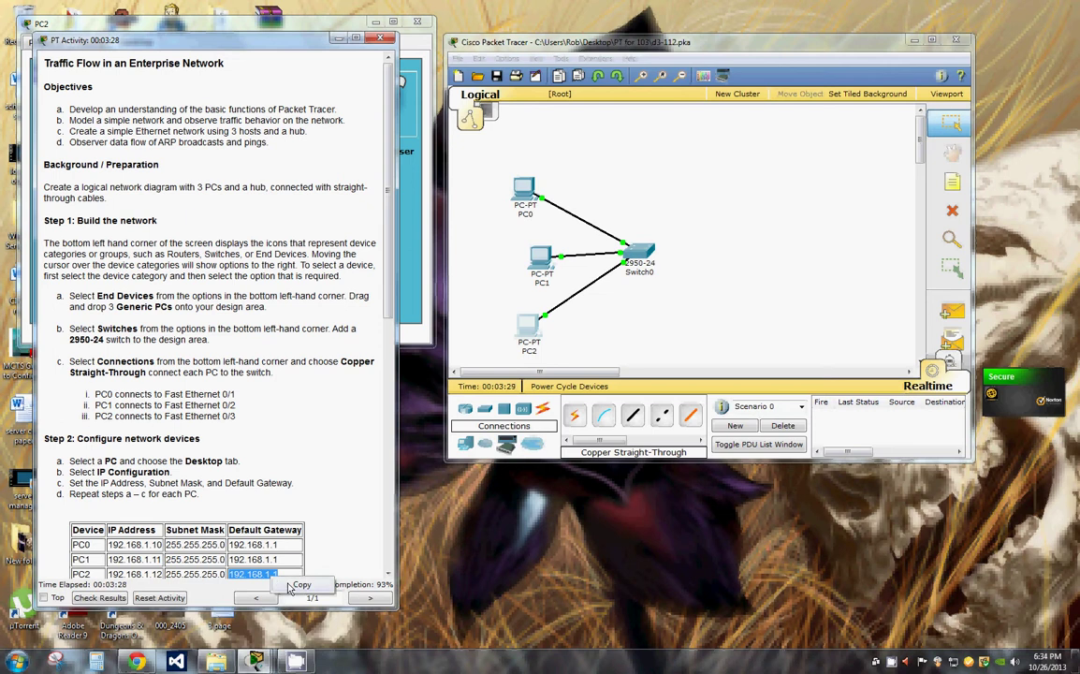
{"action": "left_click", "coordinate": [85, 24]}
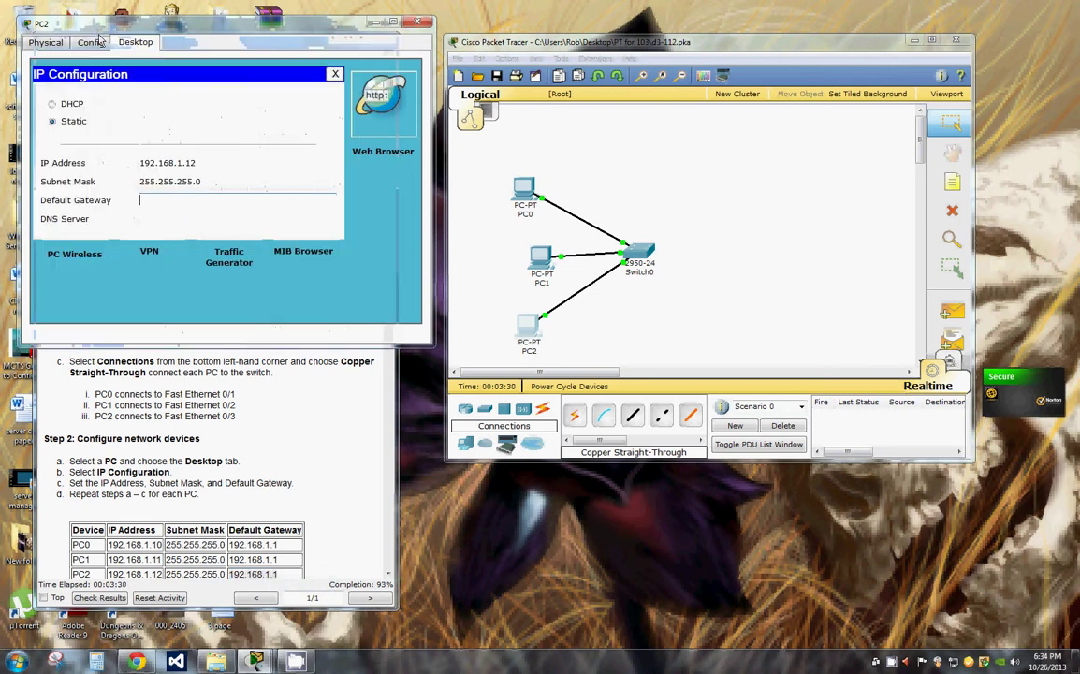
{"action": "right_click", "coordinate": [183, 206]}
{"action": "left_click", "coordinate": [228, 285]}
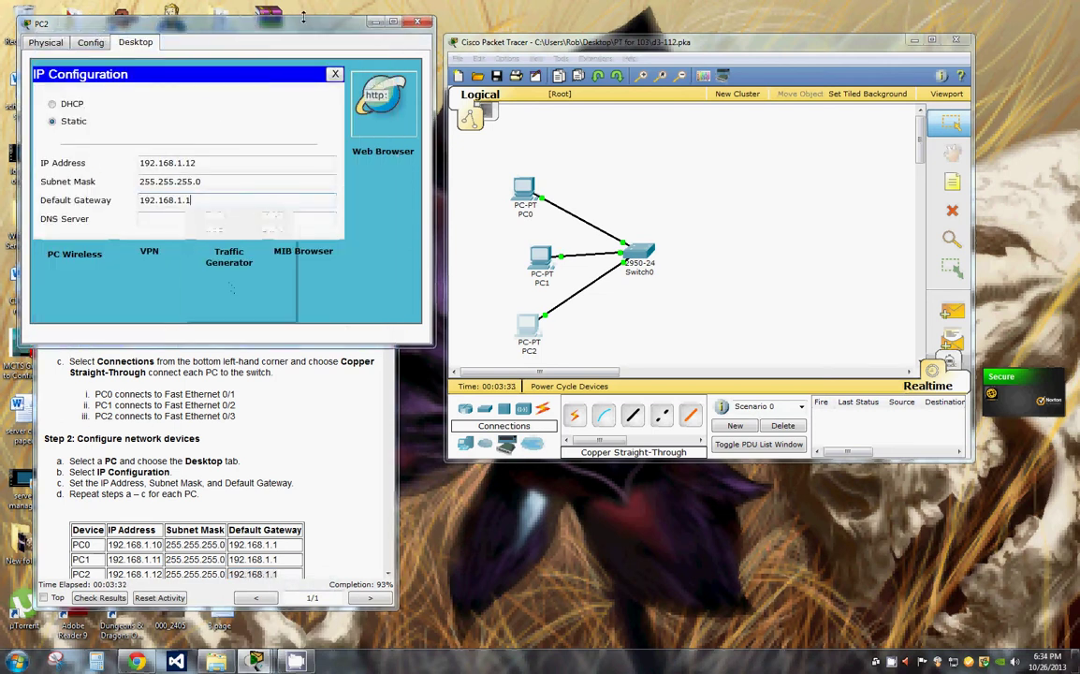
{"action": "left_click", "coordinate": [334, 73]}
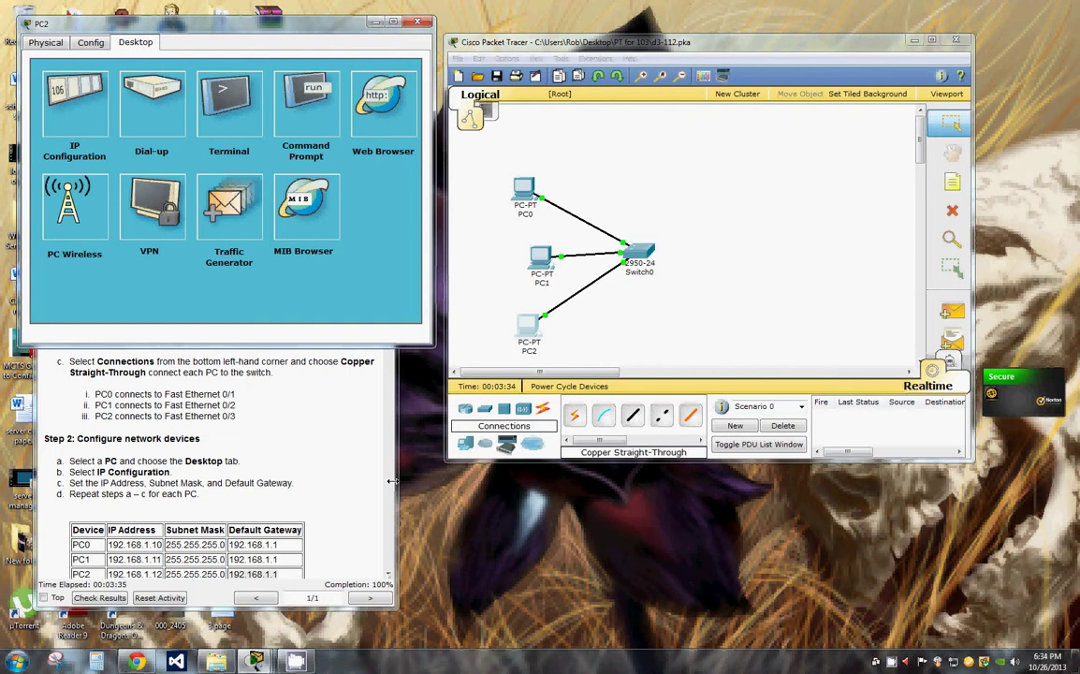
- Close PC2's window, scroll the instructions to Step 3, and enter Simulation mode with Edit Filters
{"action": "left_click", "coordinate": [421, 21]}
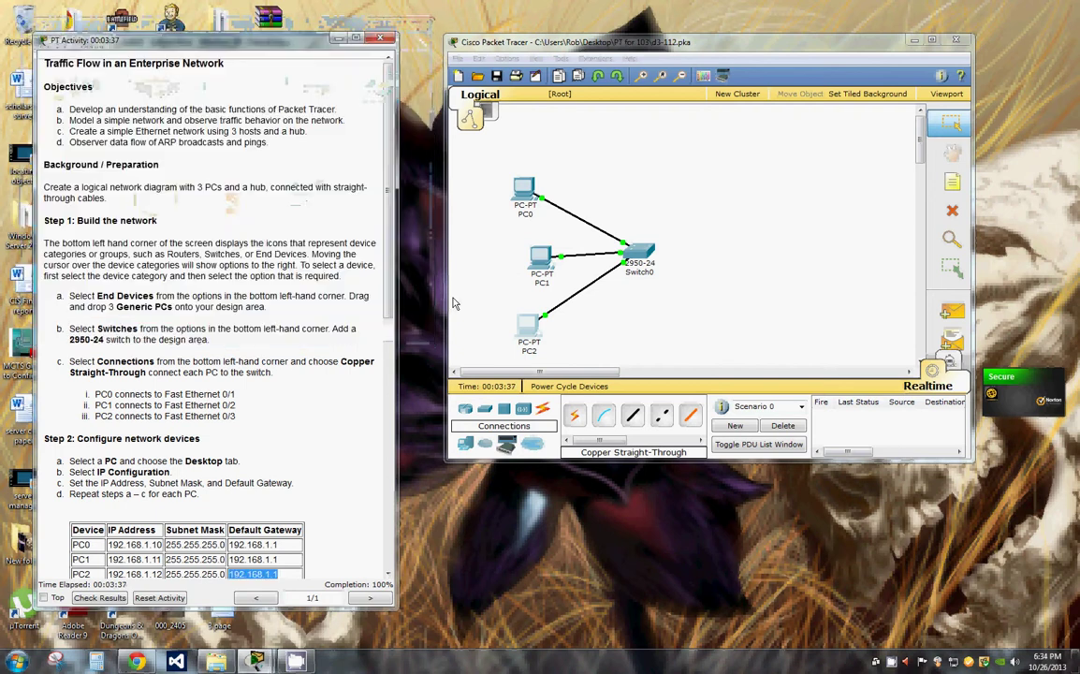
{"action": "scroll", "coordinate": [374, 309], "scroll_direction": "down", "scroll_amount": 3}
{"action": "left_click_drag", "start_coordinate": [386, 365], "coordinate": [361, 491]}
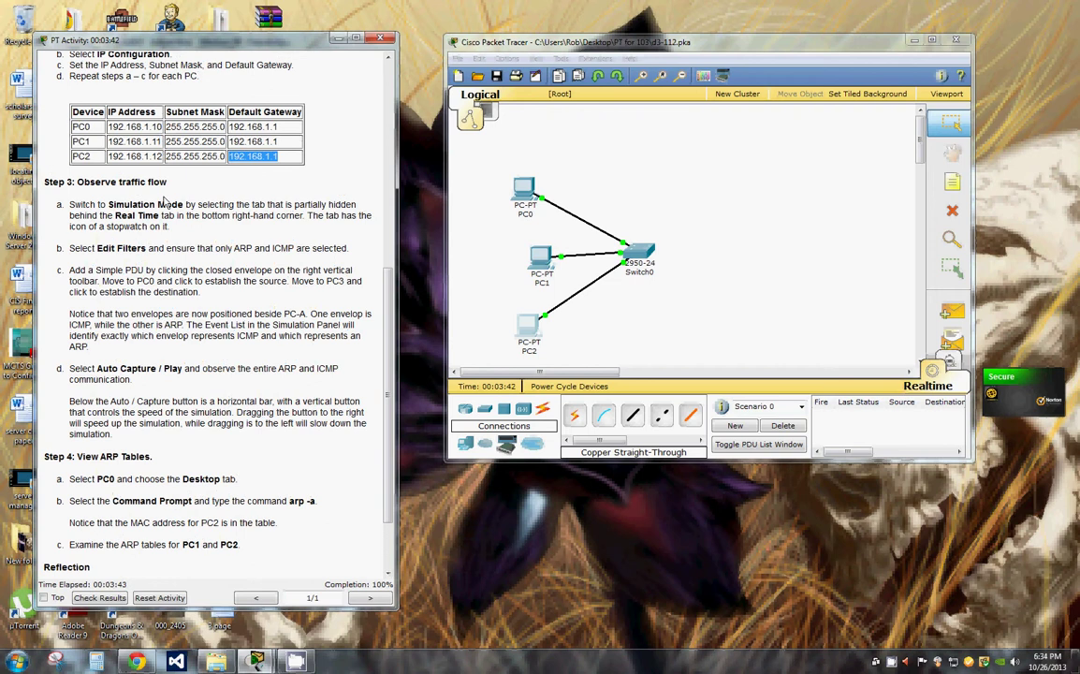
{"action": "left_click", "coordinate": [957, 365]}
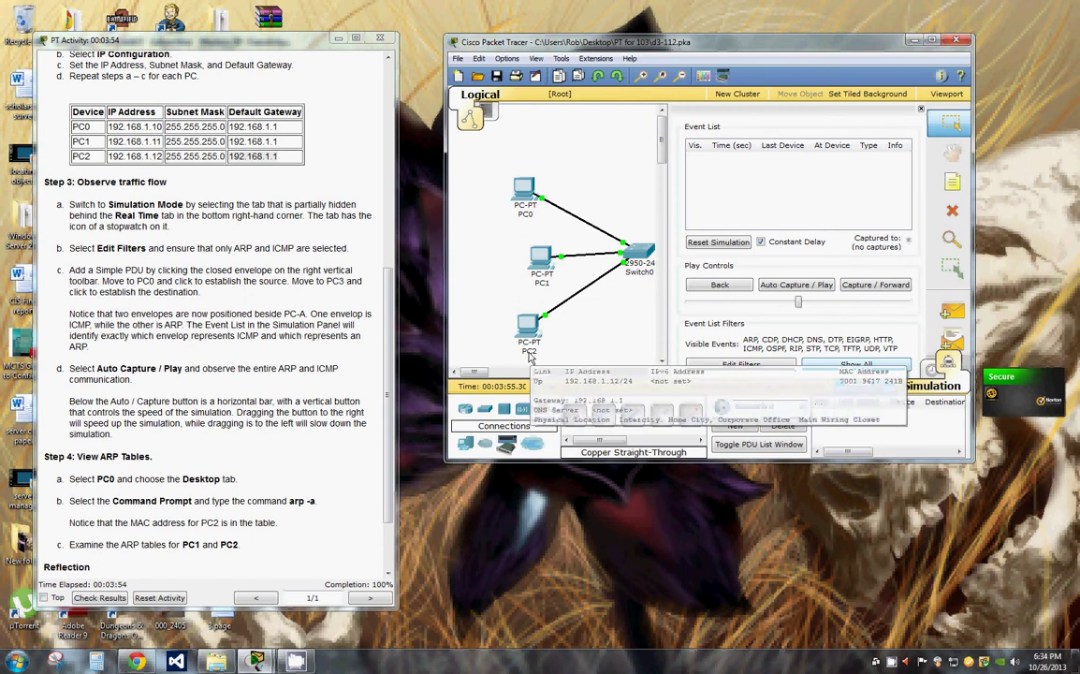
{"action": "left_click", "coordinate": [750, 367]}
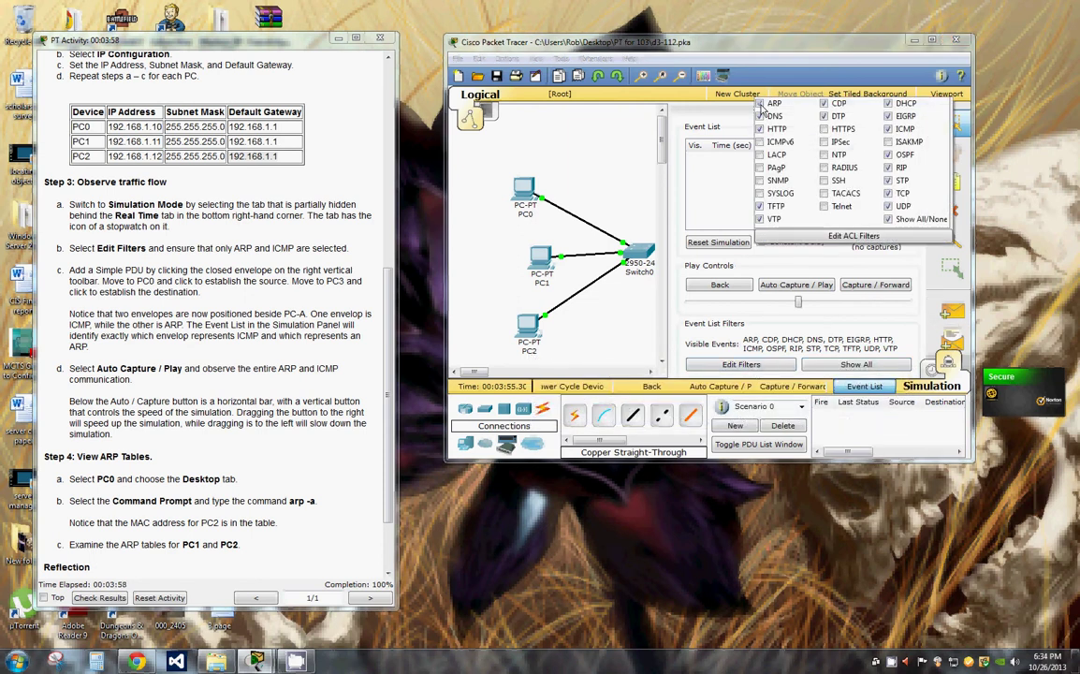
- Clear every event filter (TFTP, VTP, OSPF, RIP and others), then enable only ARP and ICMP
{"action": "left_click", "coordinate": [760, 207]}
{"action": "left_click", "coordinate": [760, 219]}
{"action": "left_click", "coordinate": [887, 103]}
{"action": "left_click", "coordinate": [888, 116]}
{"action": "left_click", "coordinate": [824, 116]}
{"action": "left_click", "coordinate": [823, 103]}
{"action": "left_click", "coordinate": [888, 154]}
{"action": "left_click", "coordinate": [888, 167]}
{"action": "left_click", "coordinate": [882, 220]}
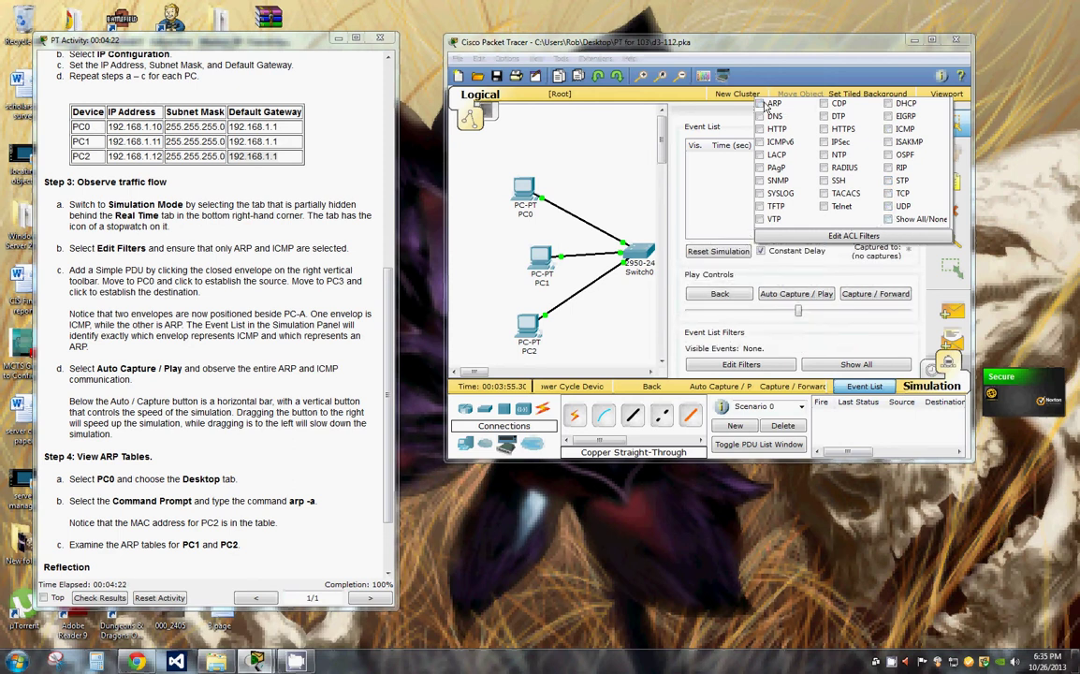
{"action": "left_click", "coordinate": [760, 104]}
{"action": "left_click", "coordinate": [888, 130]}
{"action": "left_click", "coordinate": [829, 282]}
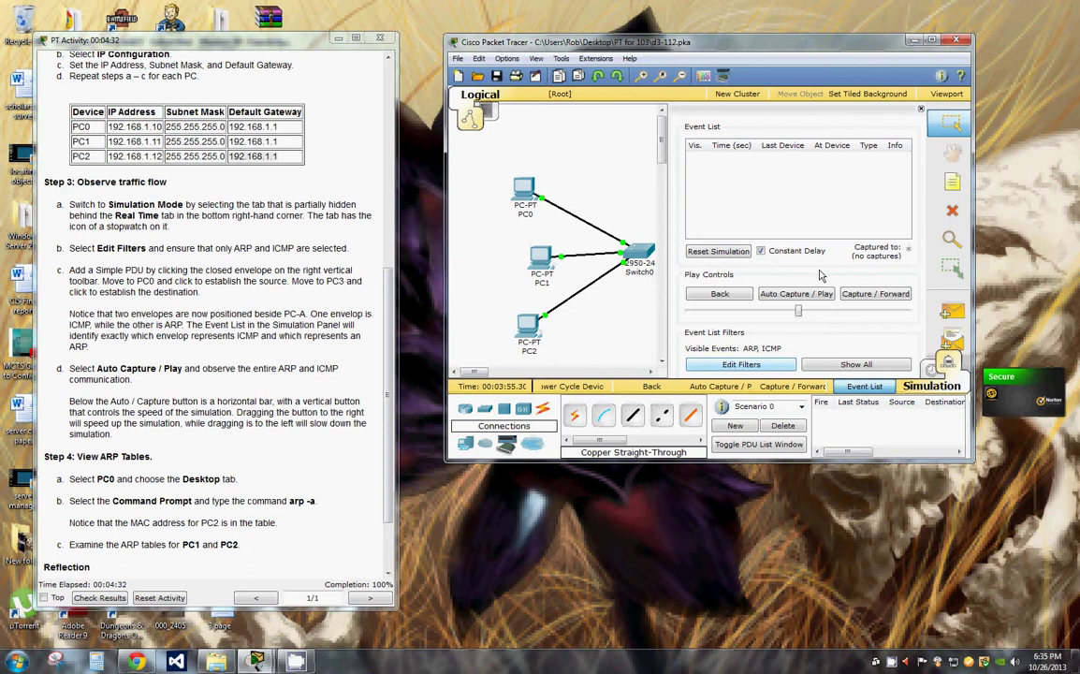
- Add a simple PDU with PC0 as the source and PC2 as the destination
{"action": "left_click", "coordinate": [951, 316]}
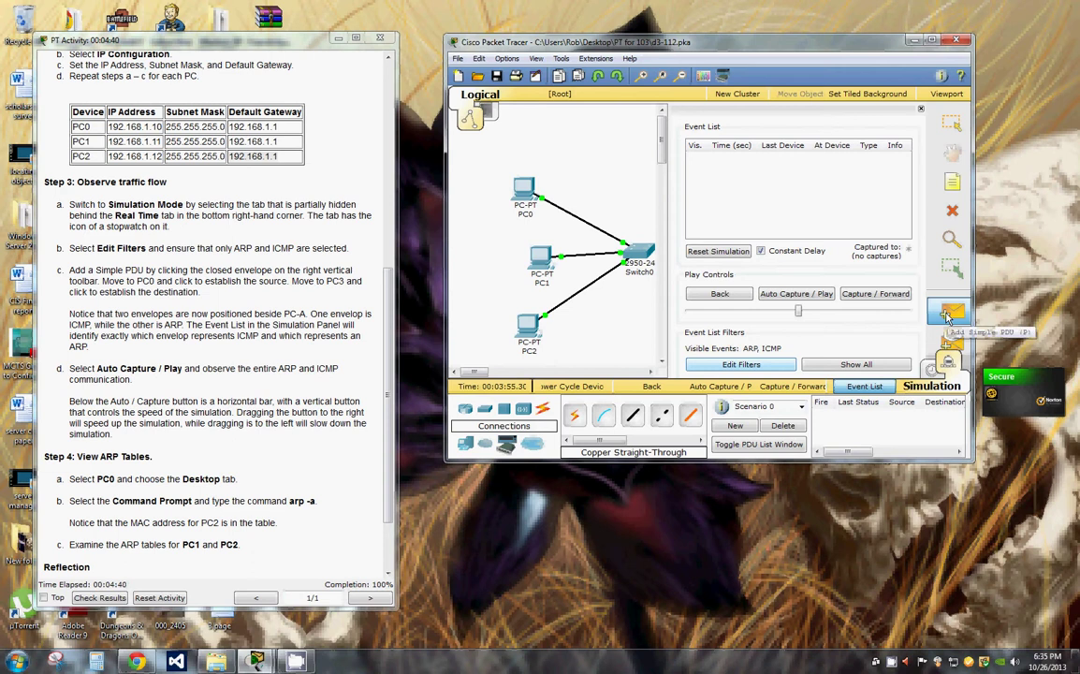
{"action": "left_click", "coordinate": [527, 190]}
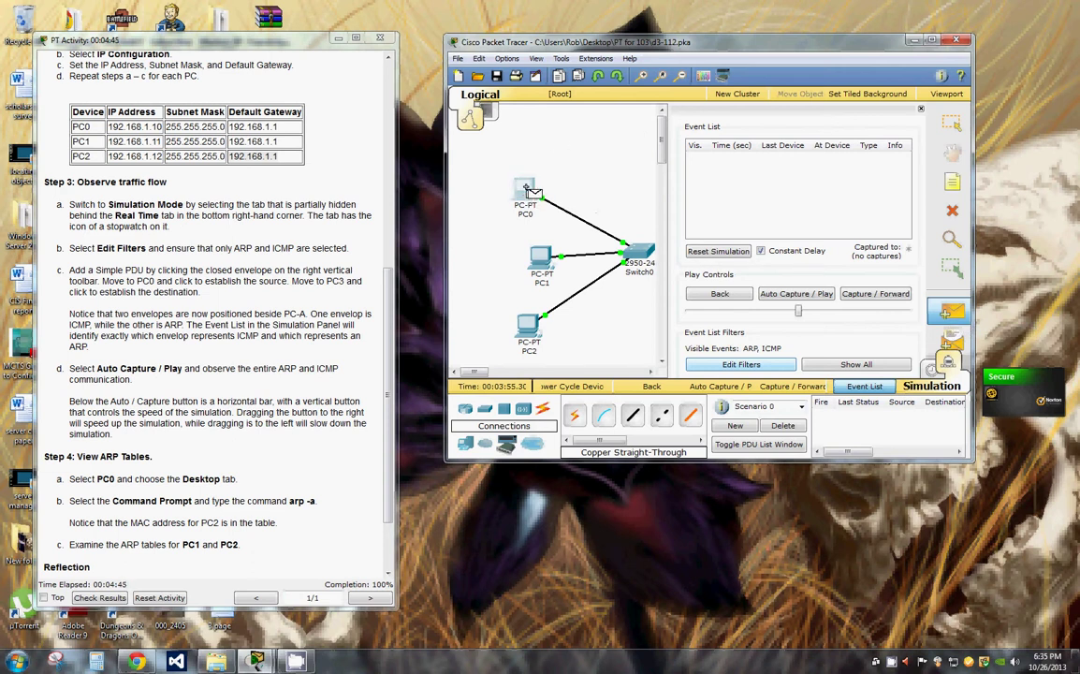
{"action": "left_click", "coordinate": [530, 332]}
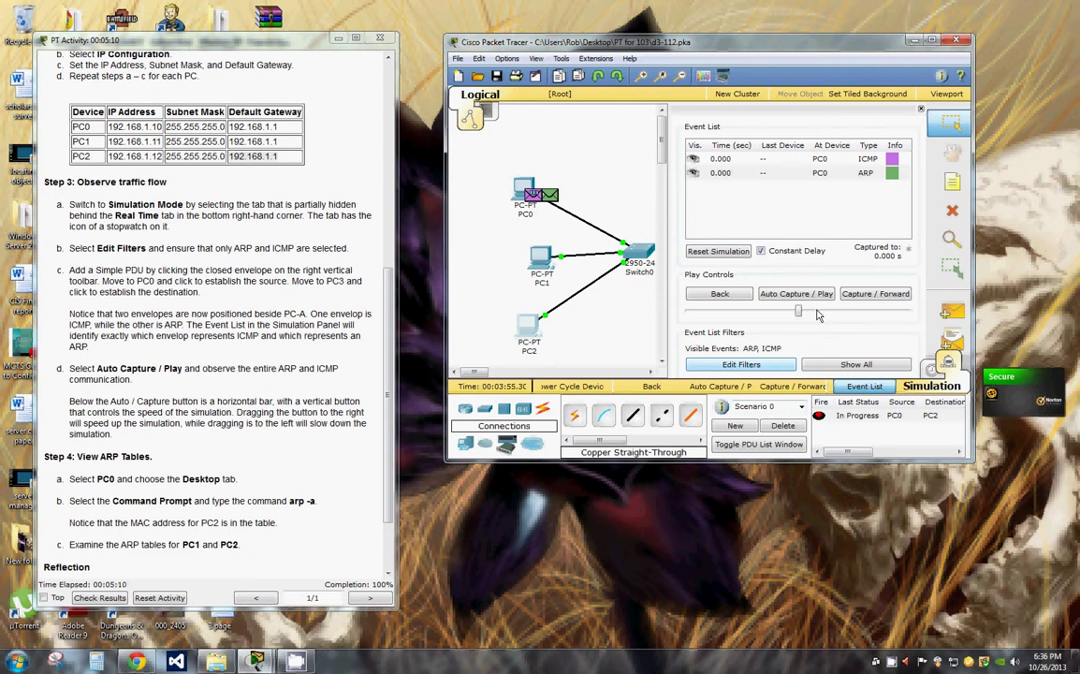
- Auto-capture the ping at maximum speed, then clear the event list when the buffer fills
{"action": "left_click", "coordinate": [785, 295]}
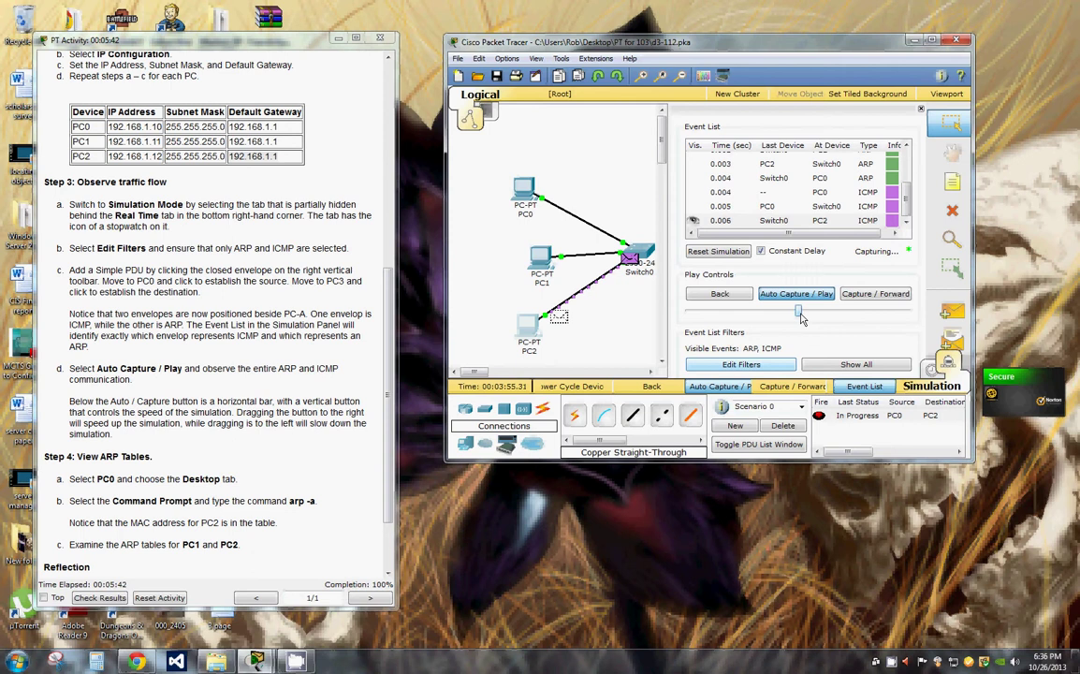
{"action": "left_click_drag", "start_coordinate": [800, 311], "coordinate": [908, 312]}
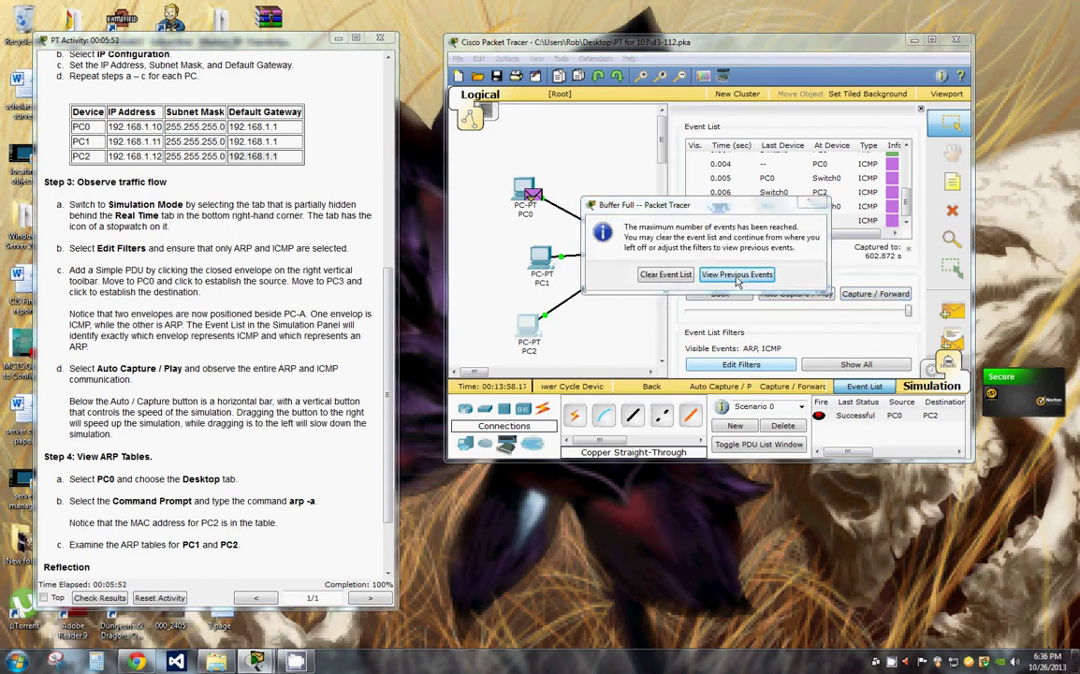
{"action": "left_click", "coordinate": [665, 275]}
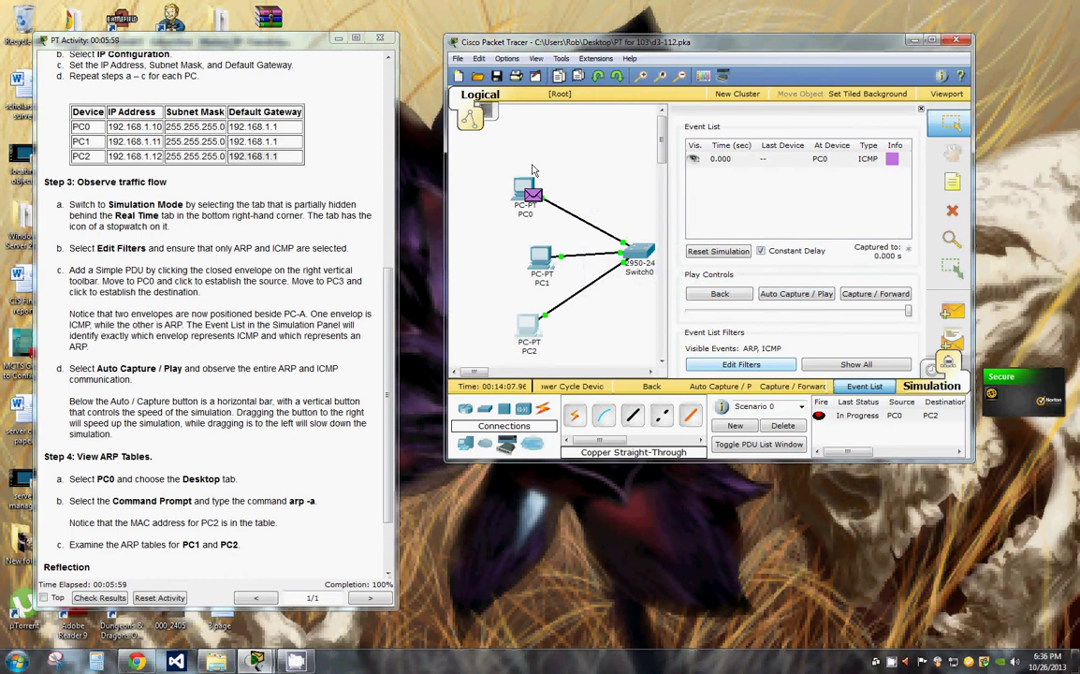
- Run arp -a in PC0's Command Prompt to list 192.168.1.12 as a dynamic entry
{"action": "left_click", "coordinate": [525, 192]}
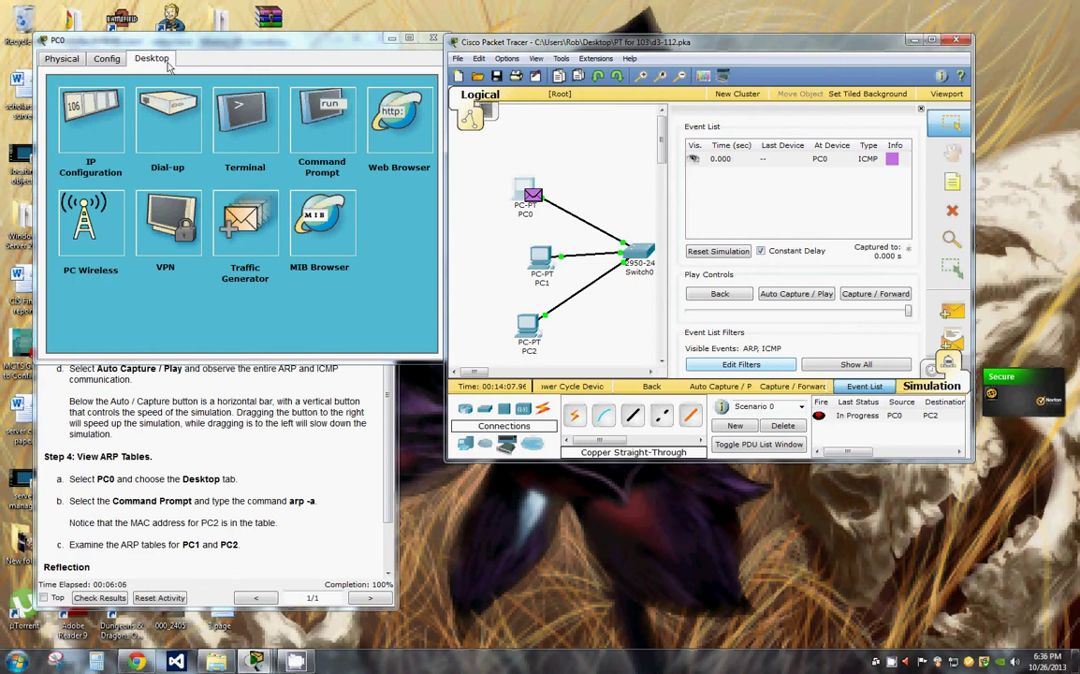
{"action": "left_click", "coordinate": [310, 103]}
{"action": "left_click", "coordinate": [211, 142]}
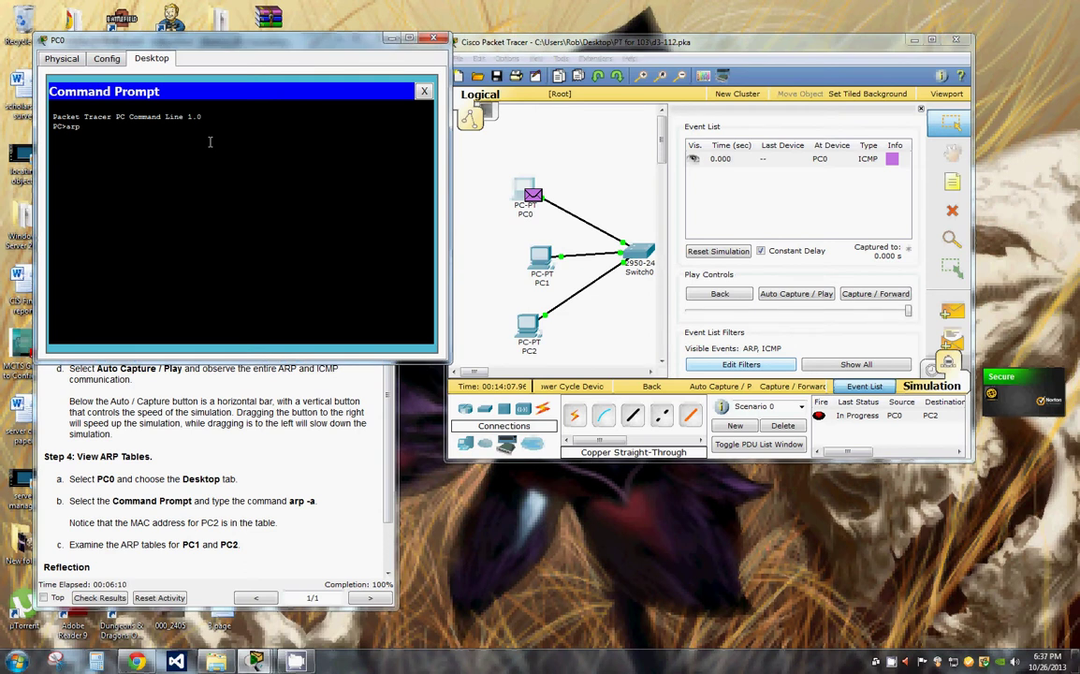
{"action": "type", "text": "arp -a"}
{"action": "key", "text": "Return"}
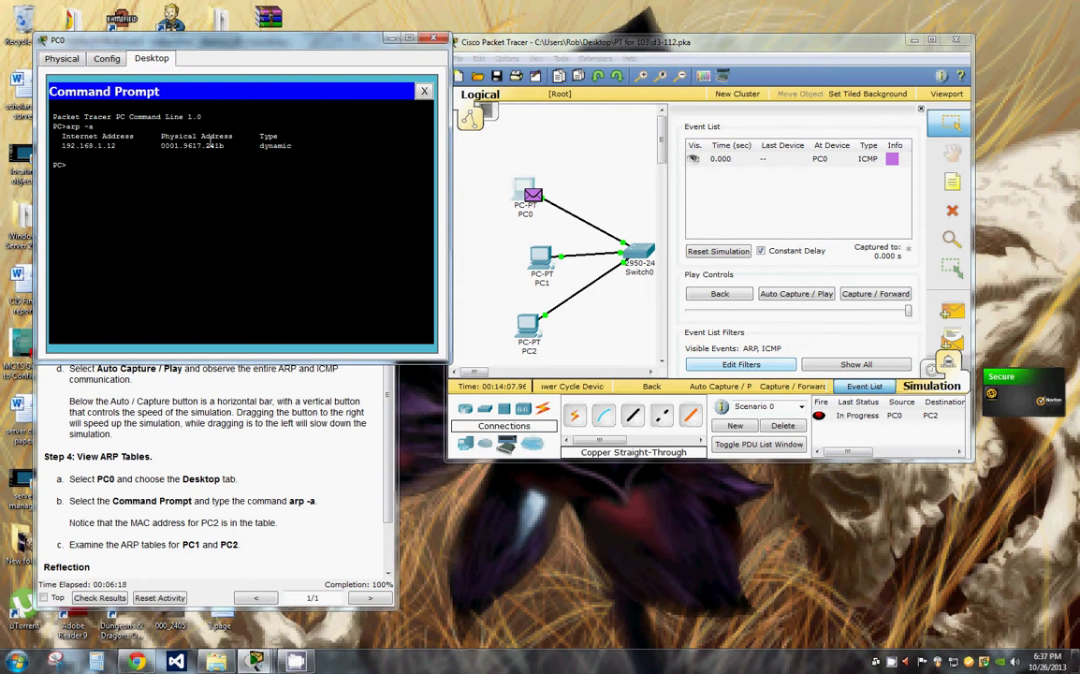
- Run arp -a in PC1's Command Prompt to confirm its ARP table is empty, then close PC1
{"action": "left_click", "coordinate": [539, 265]}
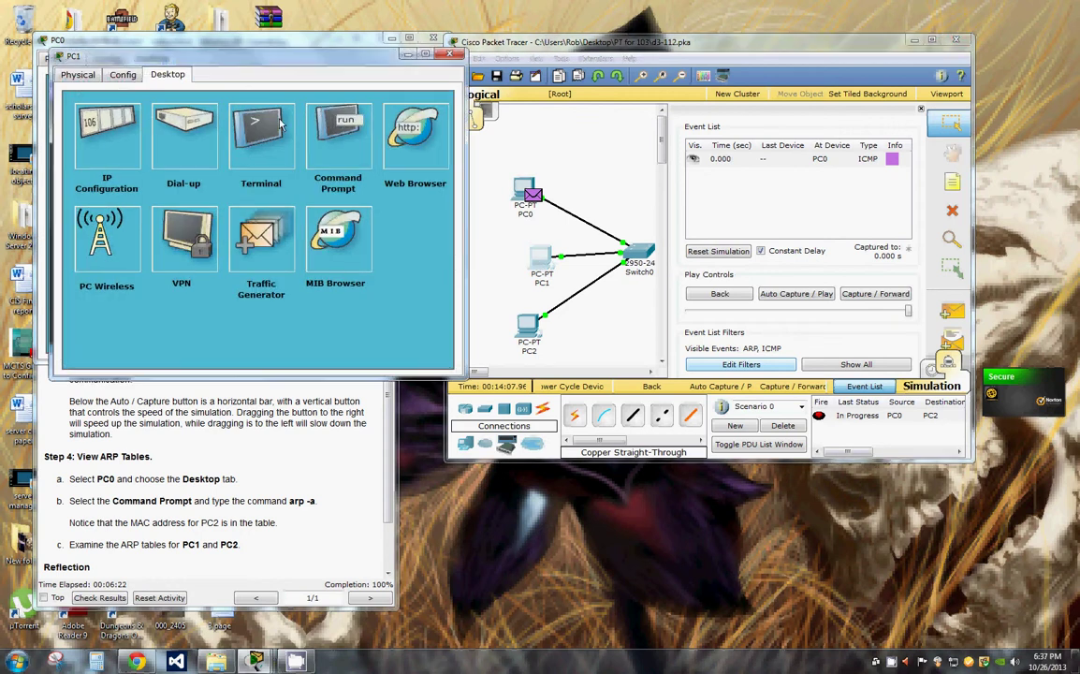
{"action": "left_click", "coordinate": [363, 137]}
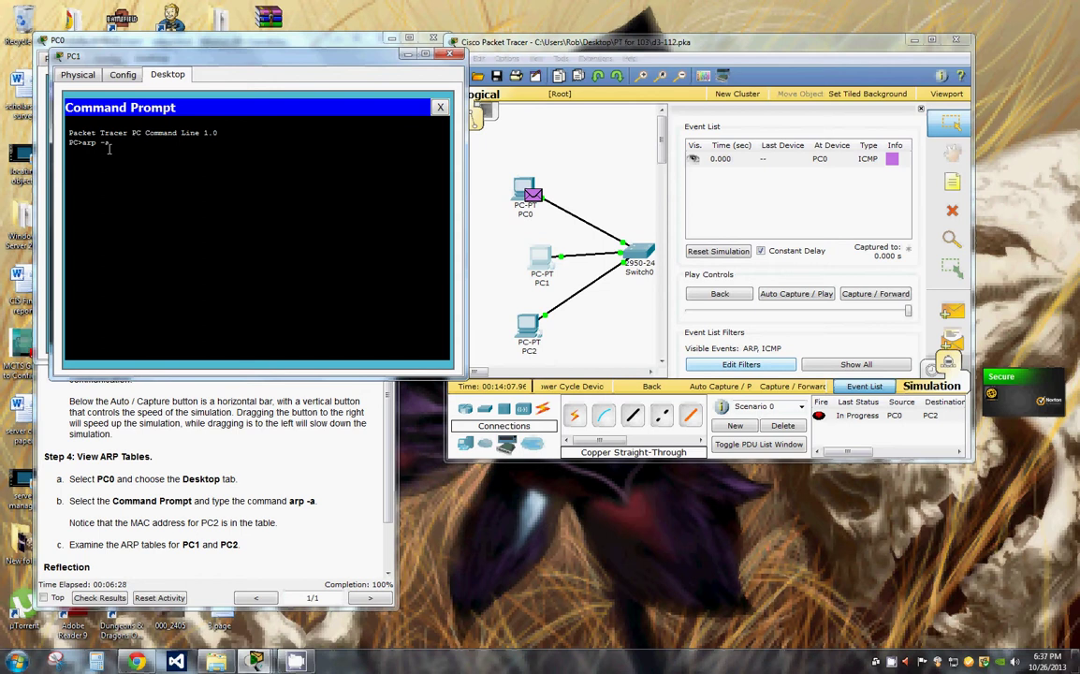
{"action": "type", "text": "arp -a"}
{"action": "key", "text": "Return"}
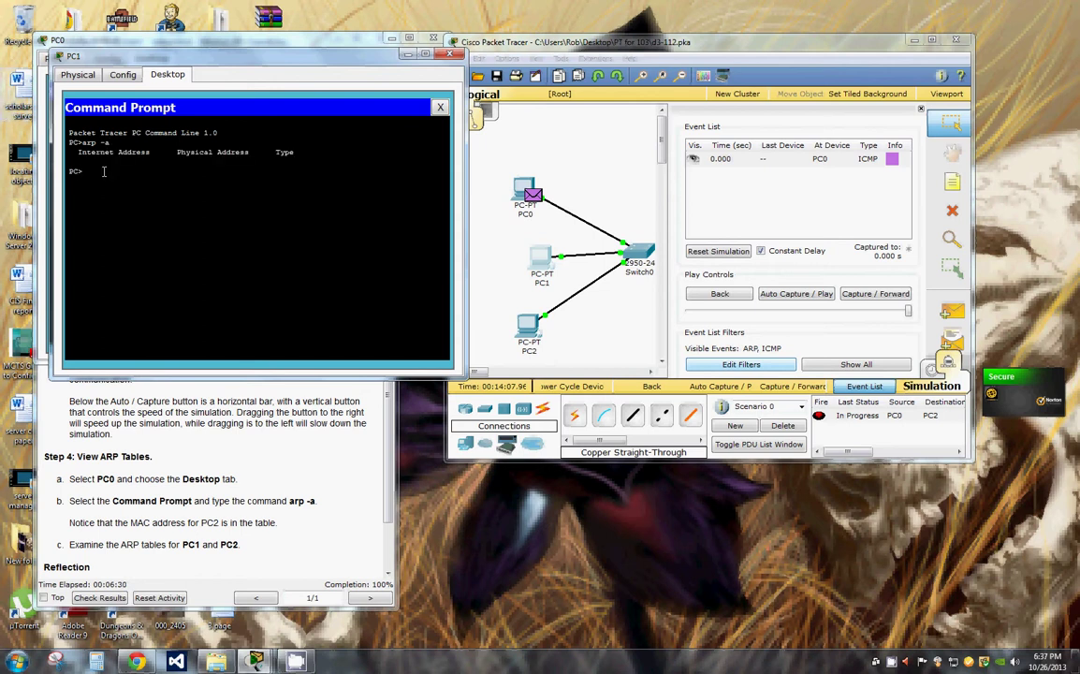
{"action": "left_click", "coordinate": [449, 55]}
- Run arp -a on PC2 to see 192.168.1.10, then close the PC2 and PC0 windows
{"action": "left_click", "coordinate": [526, 322]}
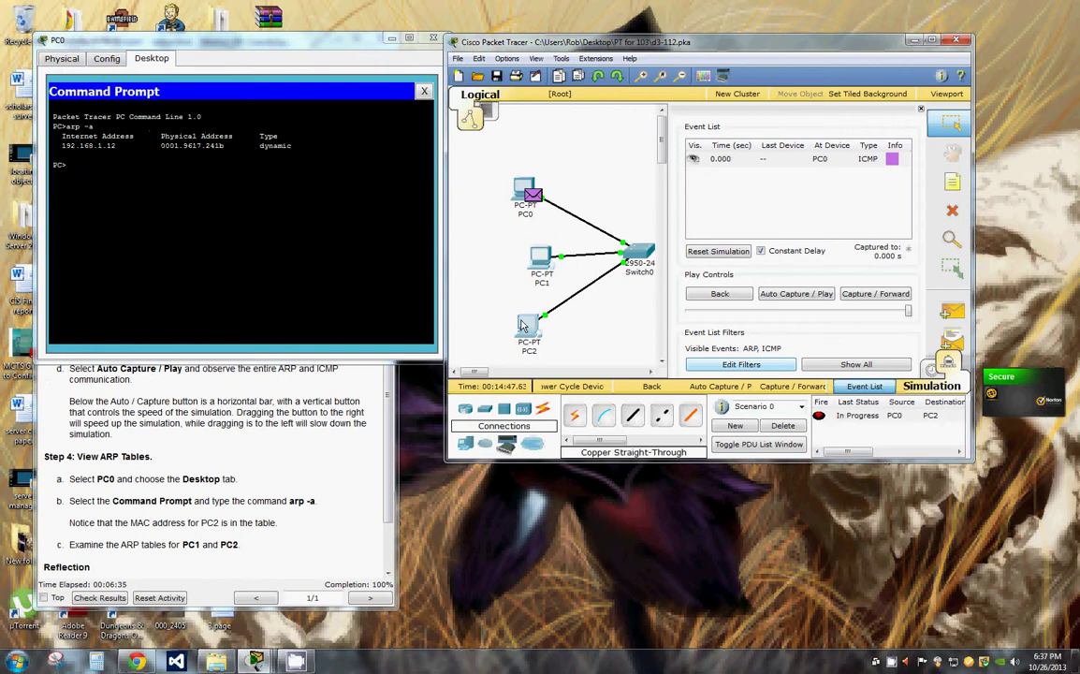
{"action": "left_click", "coordinate": [370, 140]}
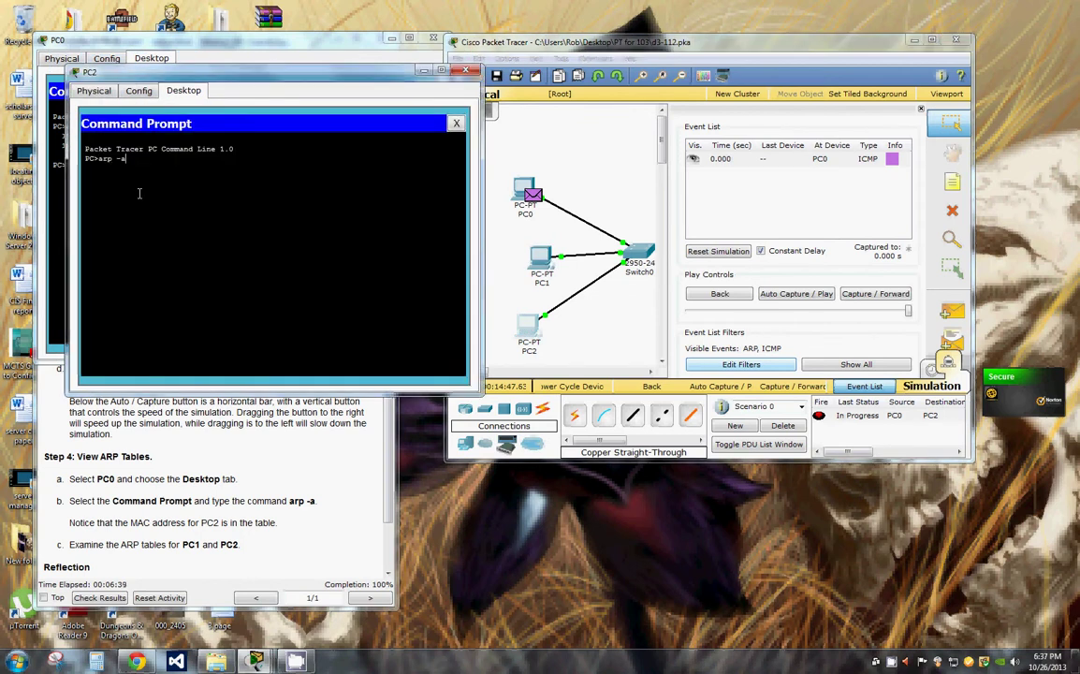
{"action": "key", "text": "Return"}
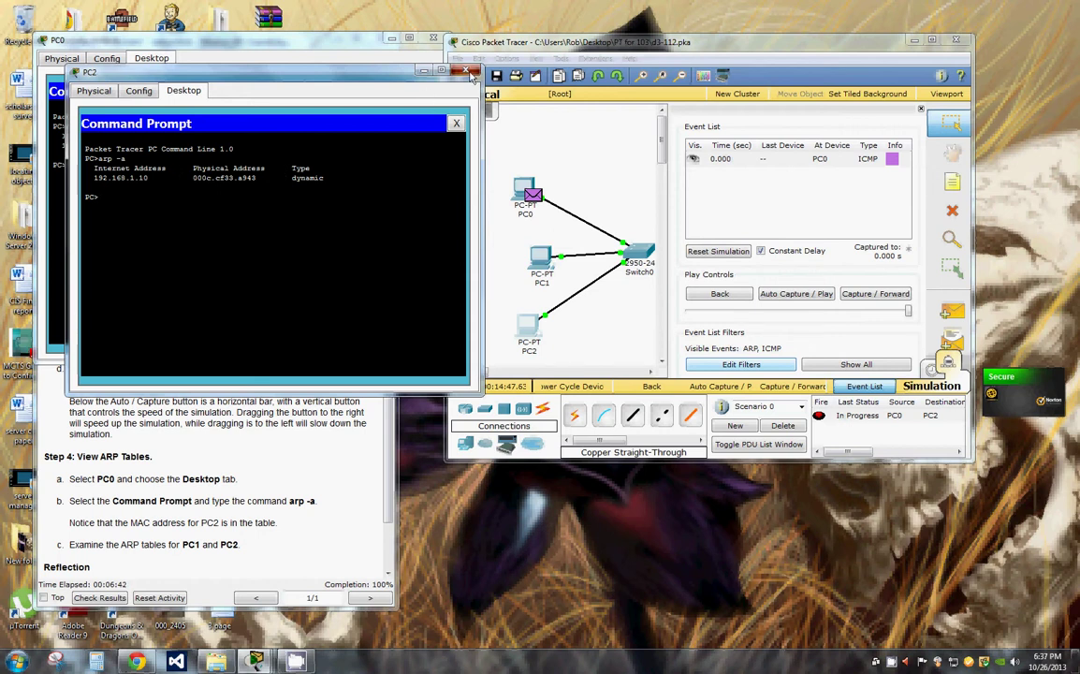
{"action": "left_click", "coordinate": [424, 70]}
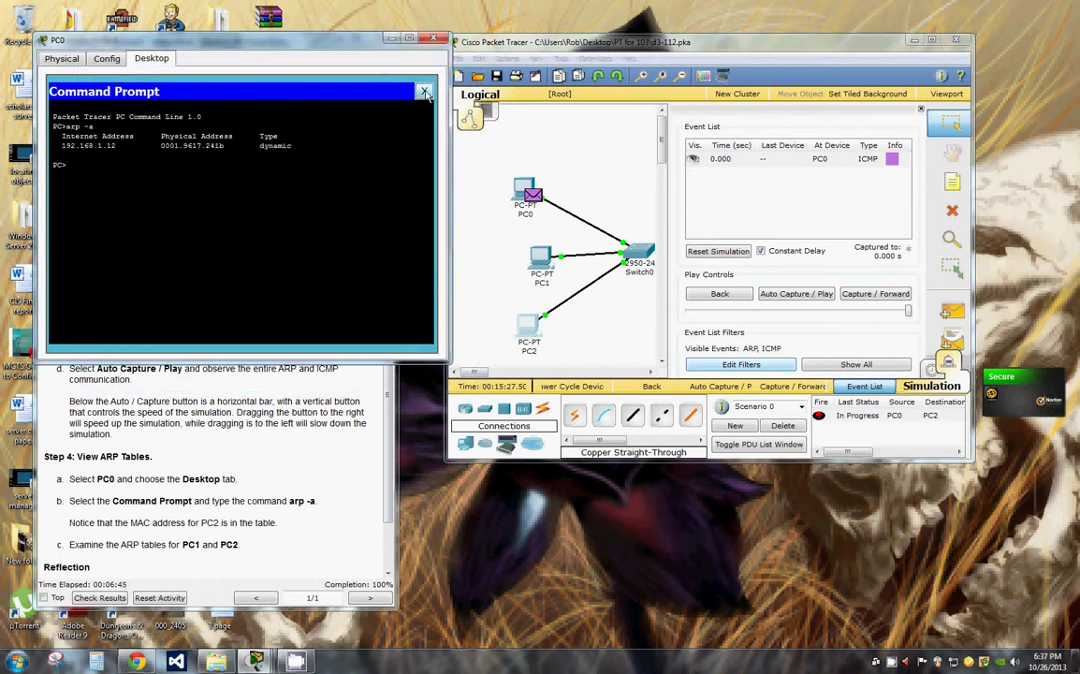
{"action": "left_click", "coordinate": [424, 91]}
- Close PC0's window and scroll the PT Activity down to the Reflection questions
{"action": "left_click", "coordinate": [433, 37]}
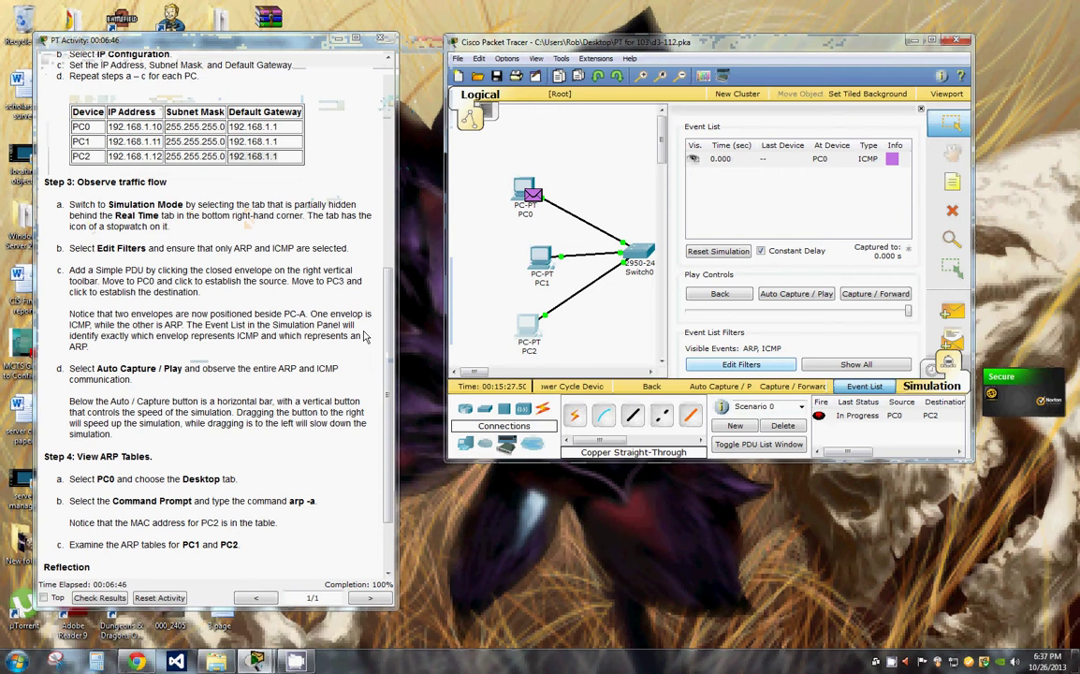
{"action": "left_click_drag", "start_coordinate": [389, 383], "coordinate": [397, 440]}
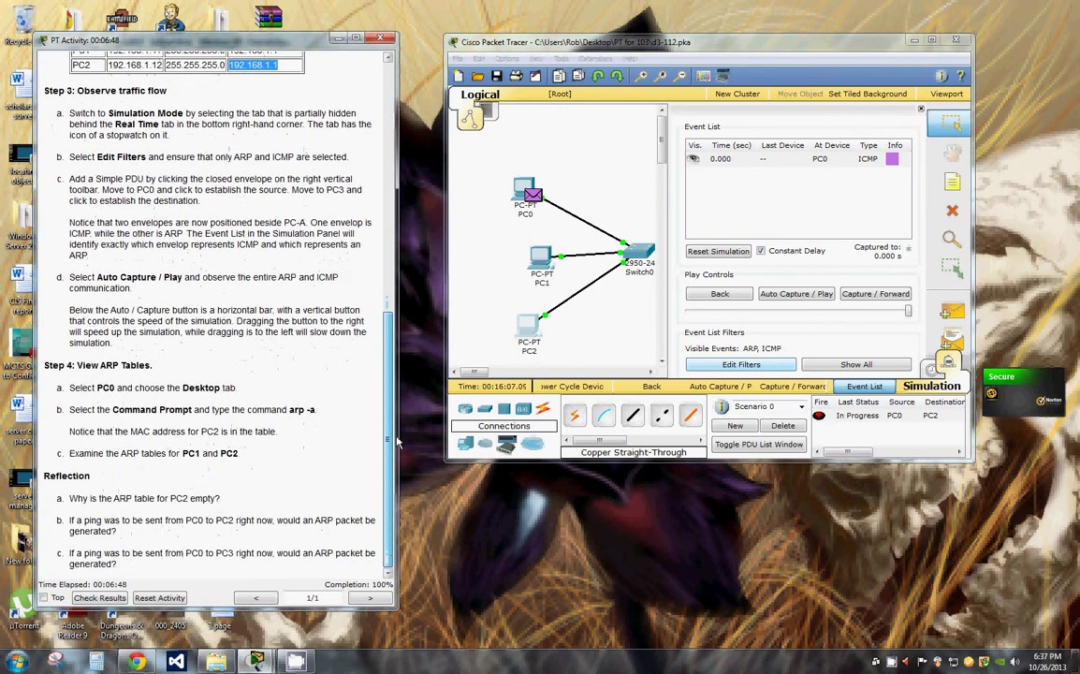